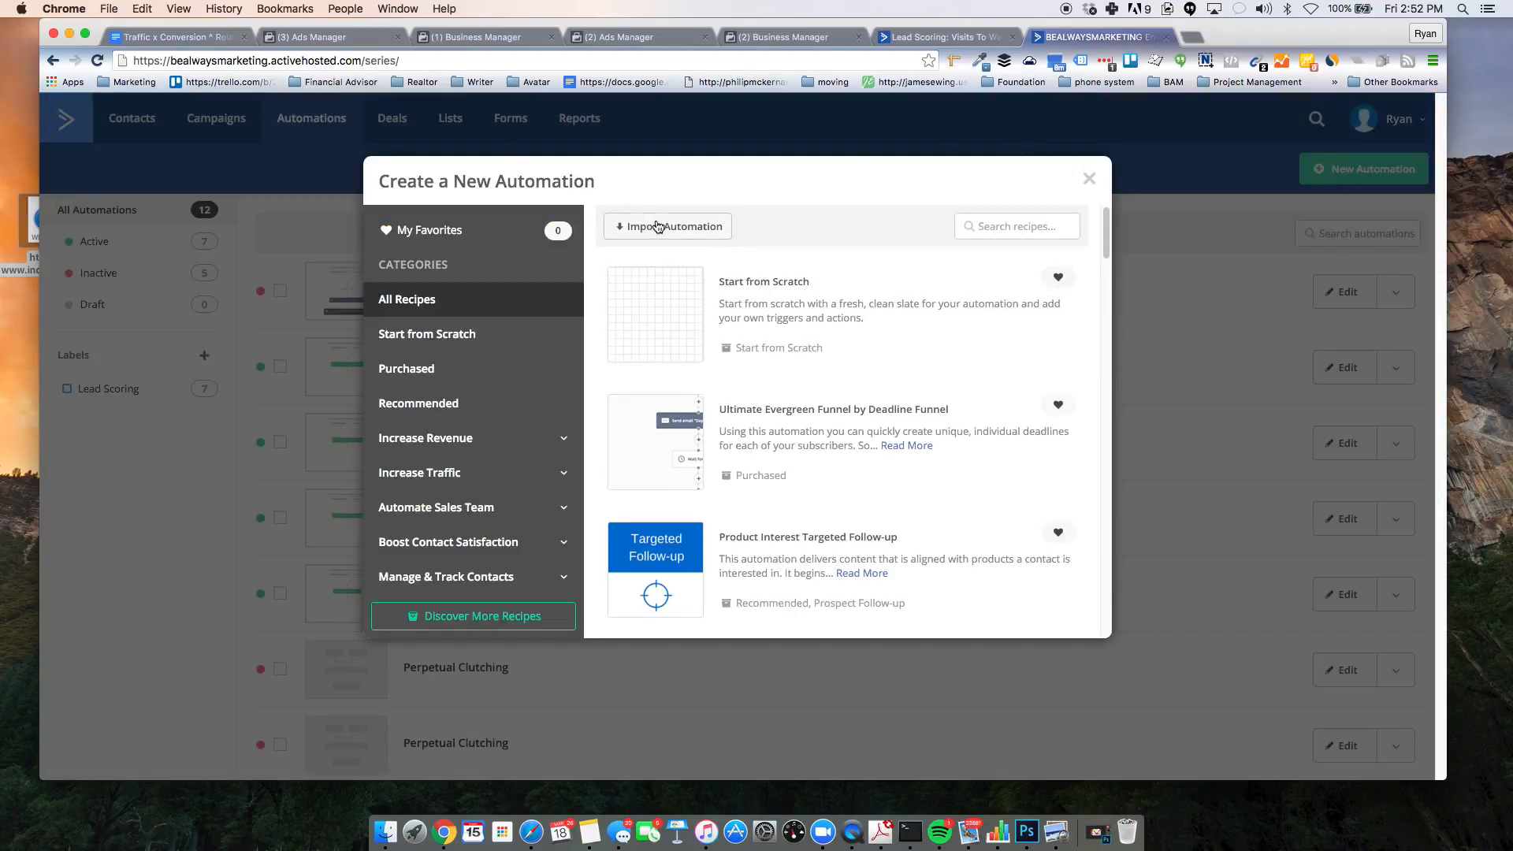
{"action": "left_click", "coordinate": [657, 227]}
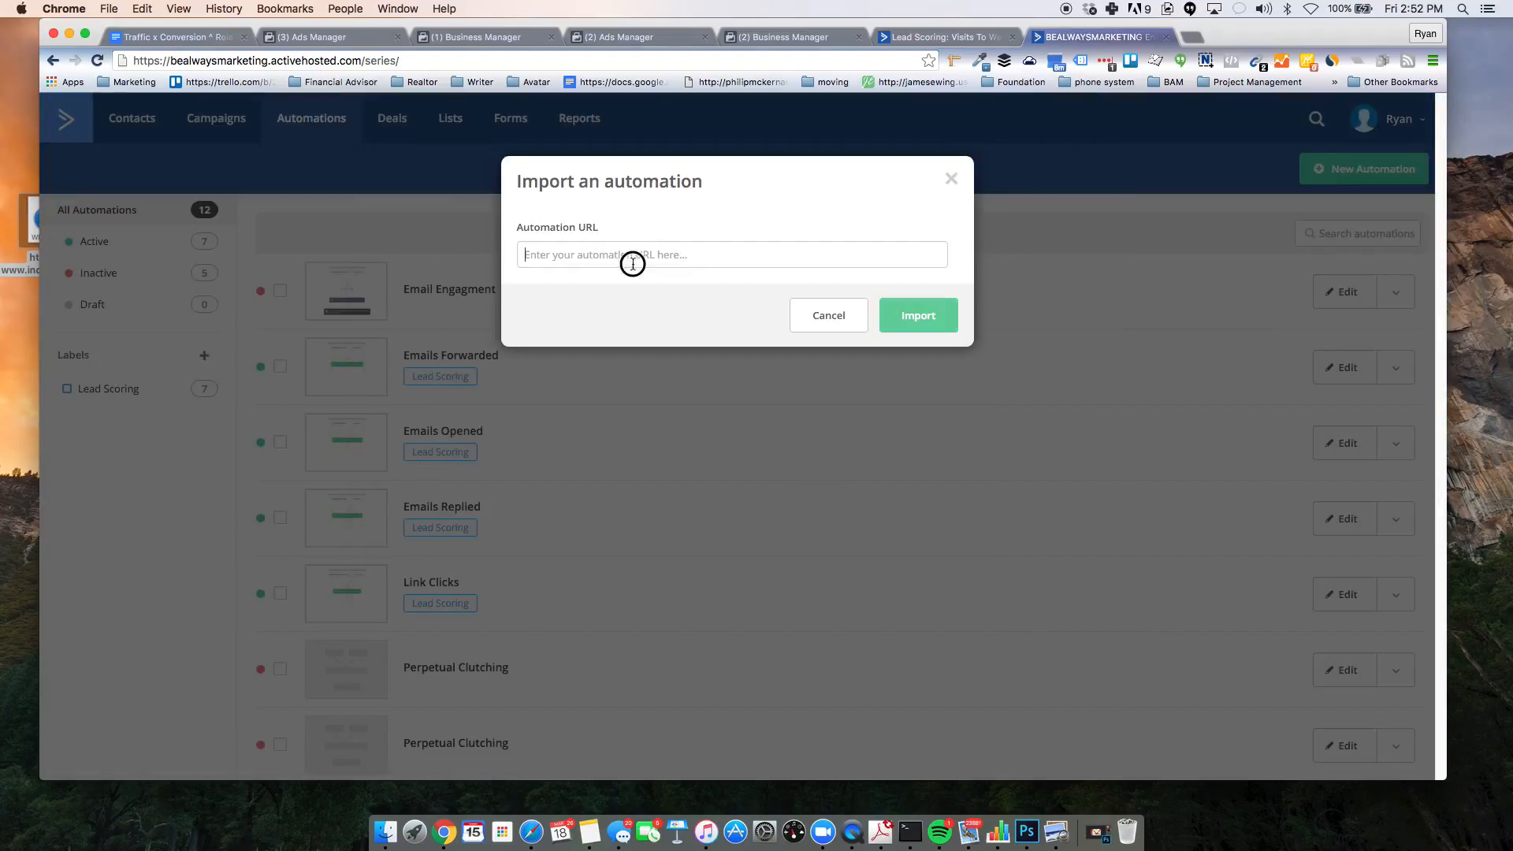
{"action": "type", "text": "http://tplshare.com/mgmGPnl"}
{"action": "left_click", "coordinate": [921, 319]}
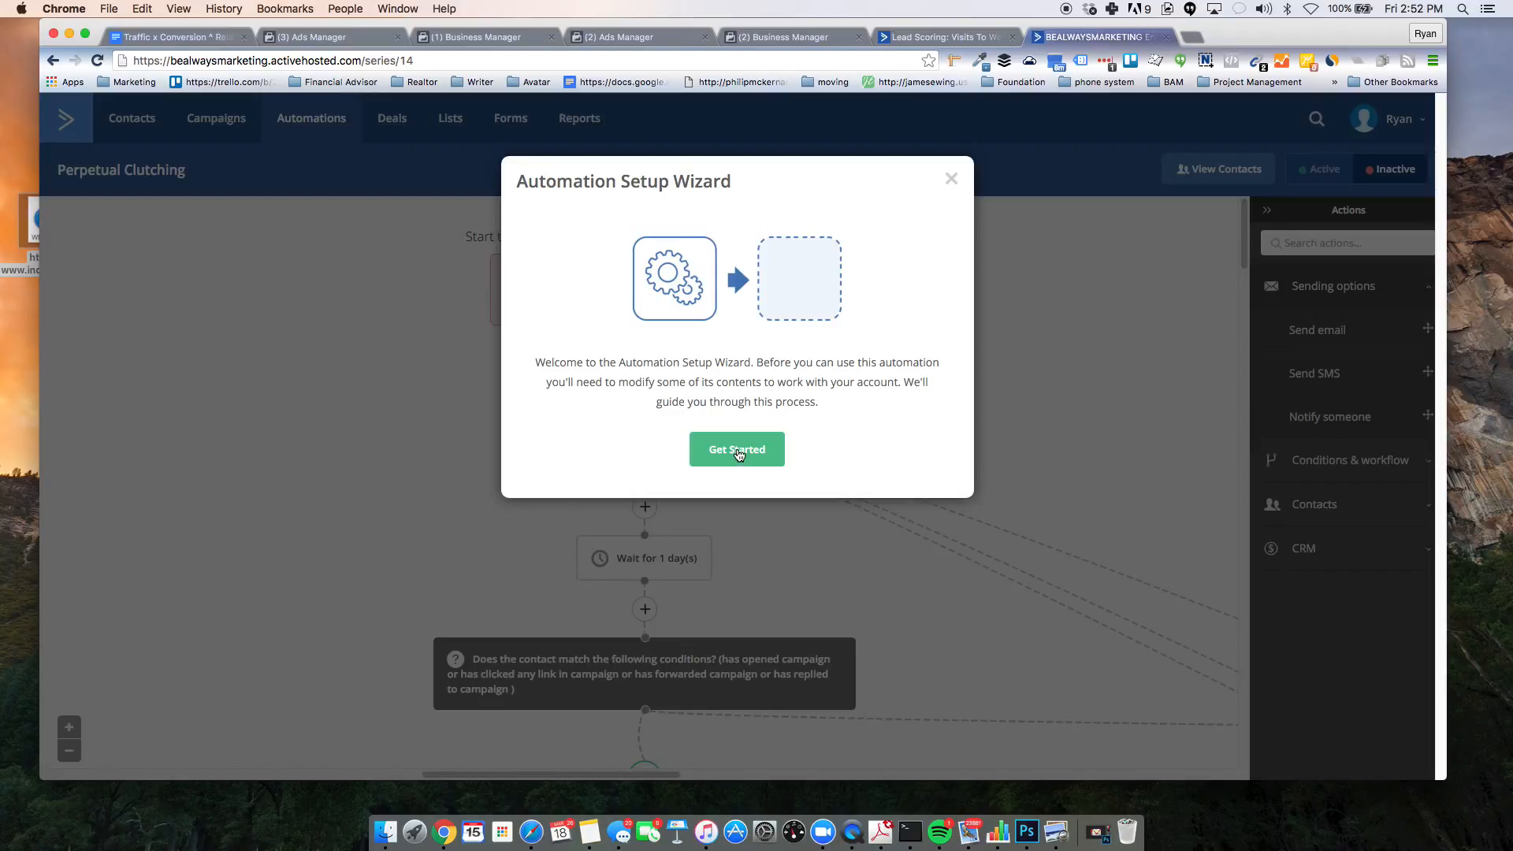
Step: Start the Automation Setup Wizard and set the list for the subscription start trigger to Leads
{"action": "left_click", "coordinate": [738, 454]}
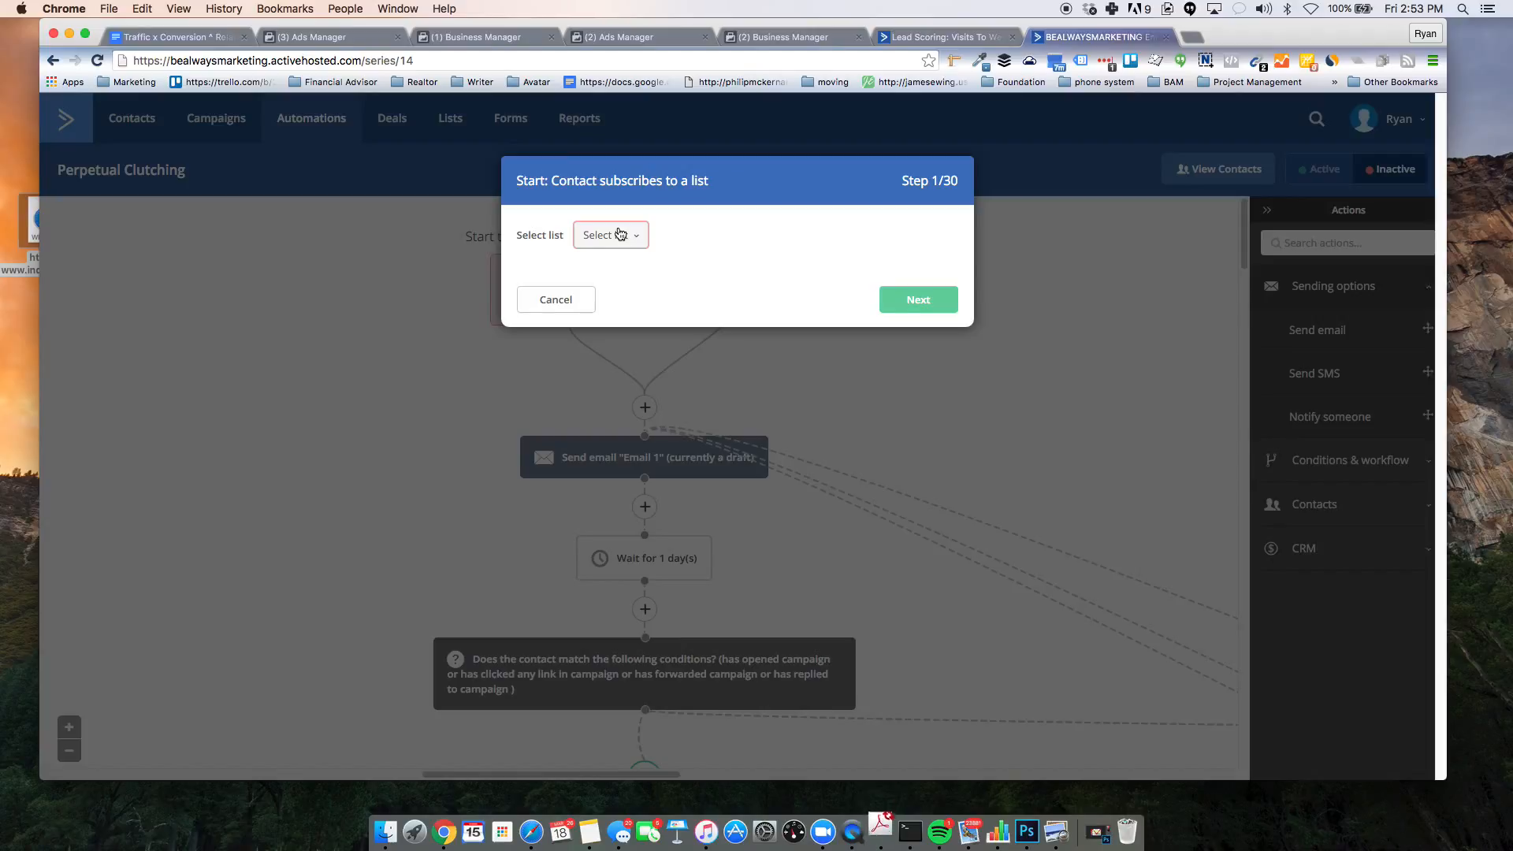
{"action": "left_click", "coordinate": [620, 234]}
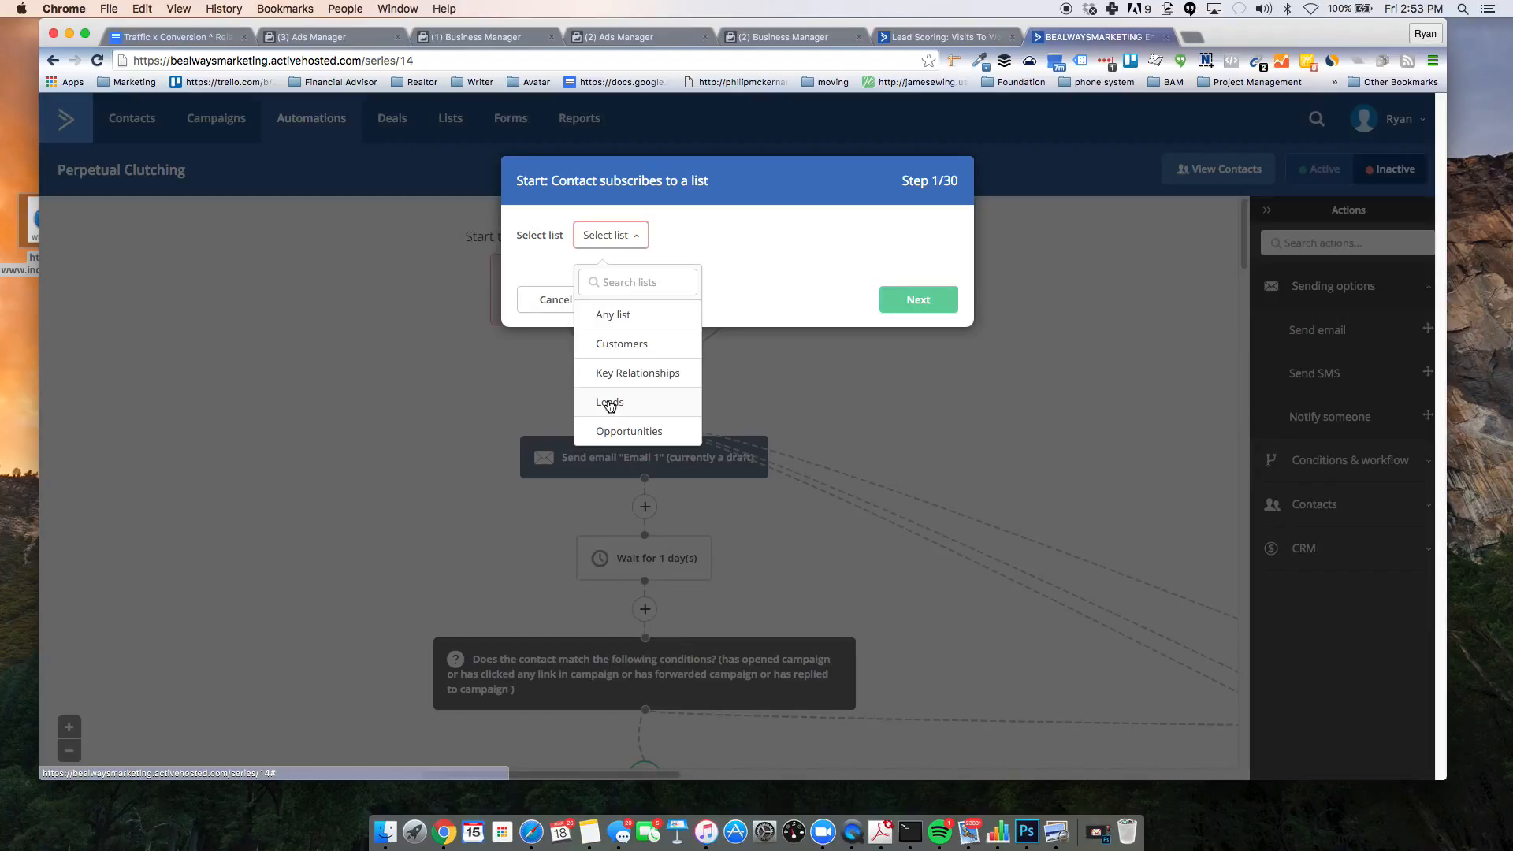
{"action": "left_click", "coordinate": [609, 403]}
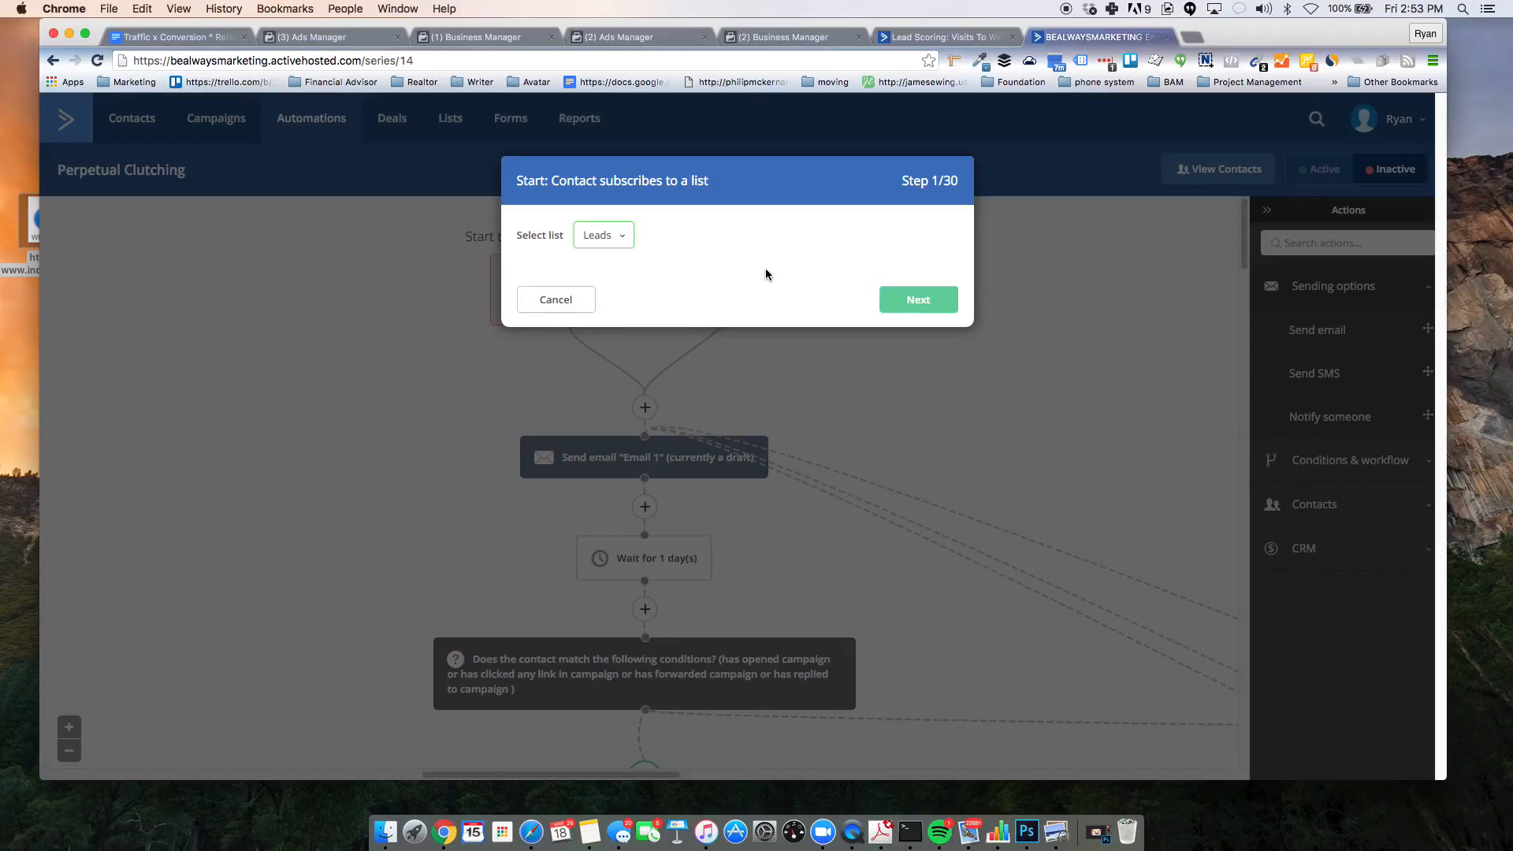
{"action": "left_click", "coordinate": [911, 301]}
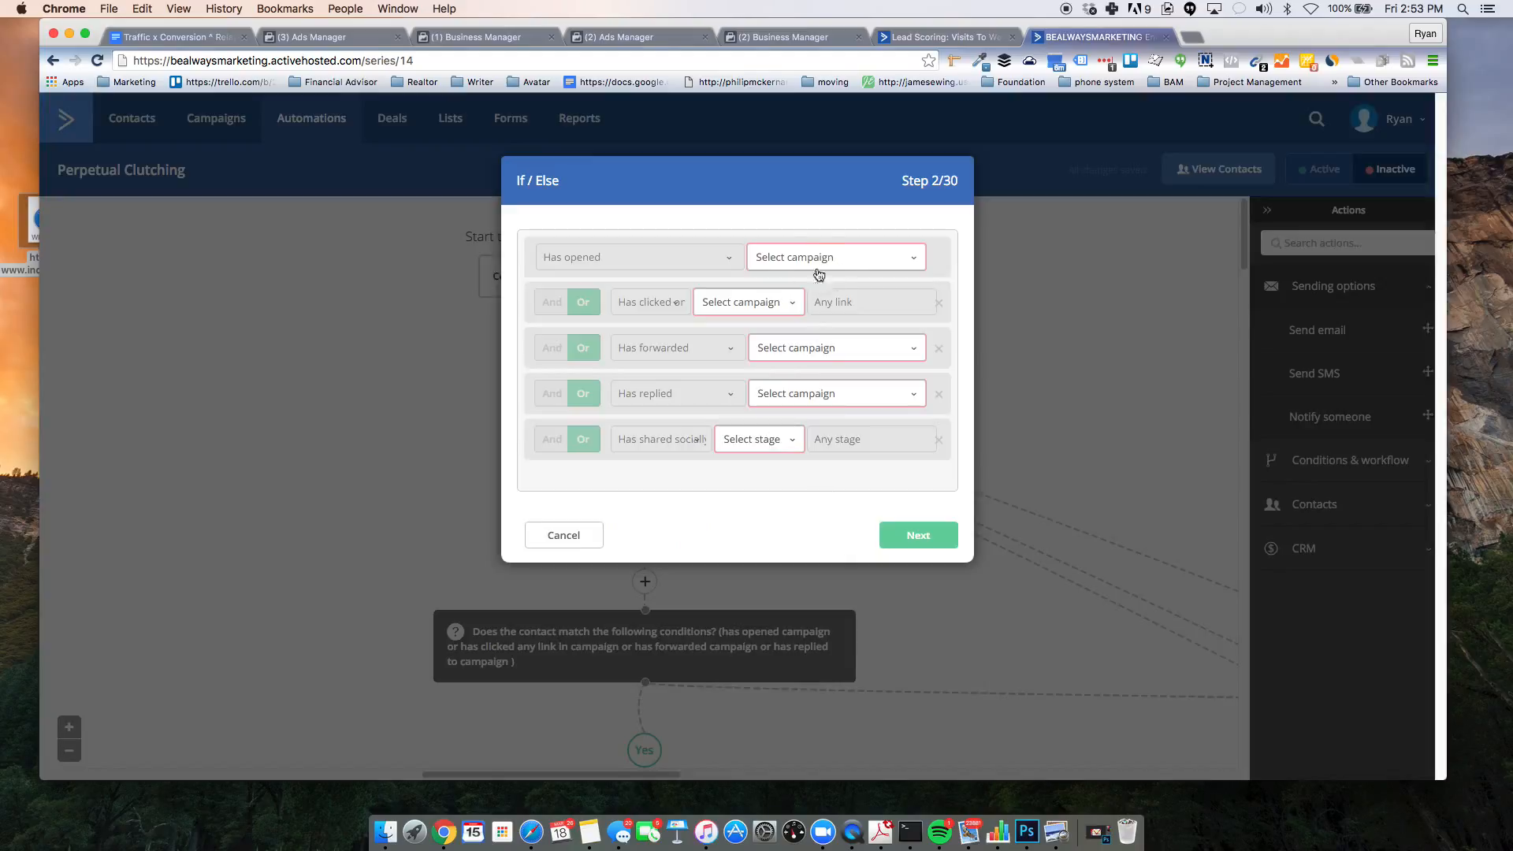
Step: Assign Email 1 to the opened, clicked, forwarded, replied and shared-socially conditions of wizard step 2, and submit that If/Else step
{"action": "left_click", "coordinate": [812, 258]}
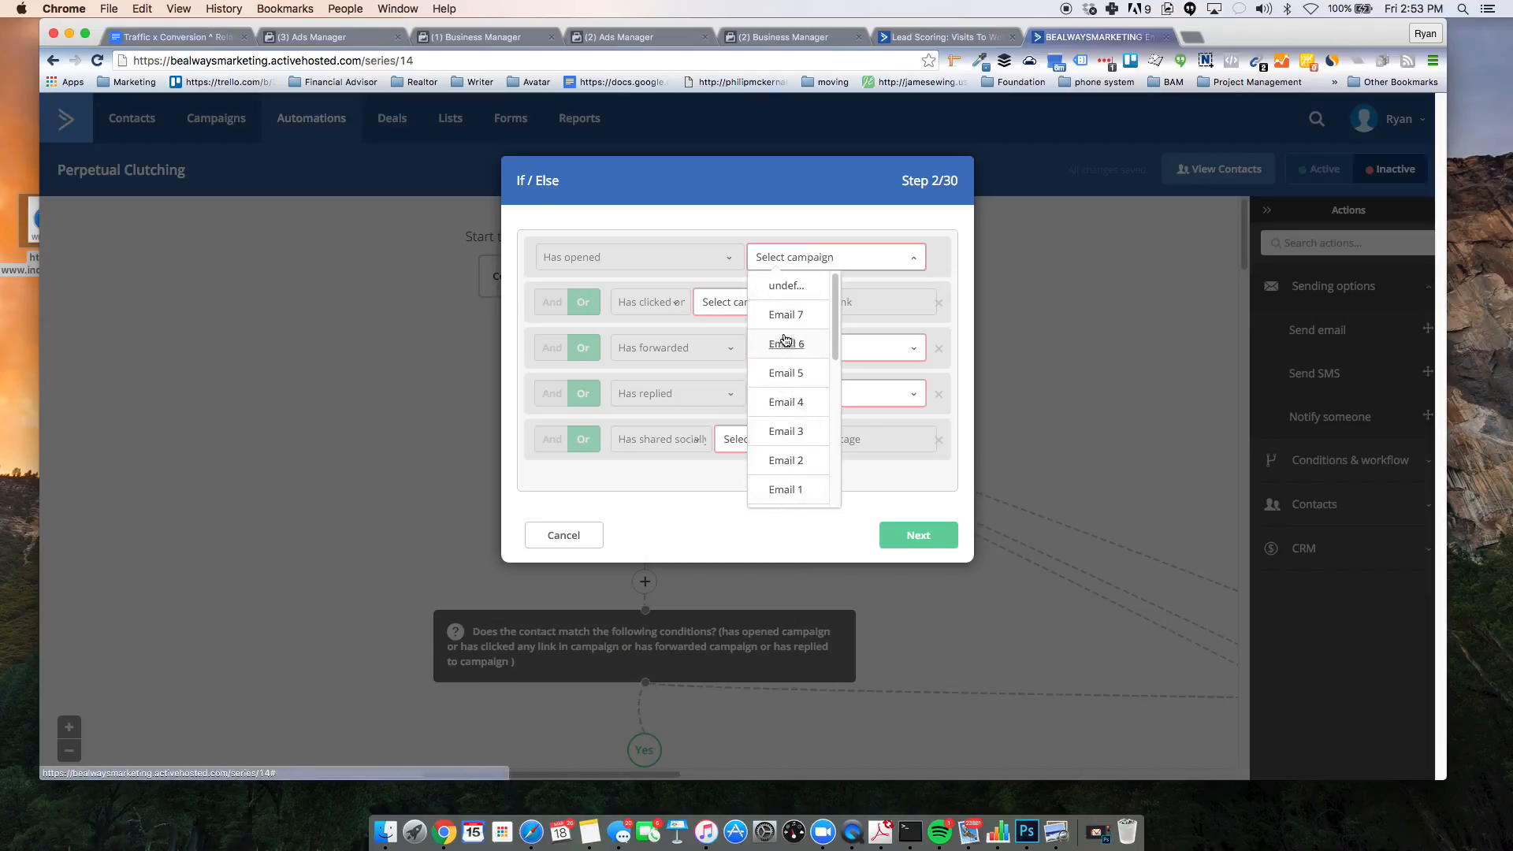
{"action": "left_click", "coordinate": [785, 490]}
{"action": "left_click", "coordinate": [771, 303]}
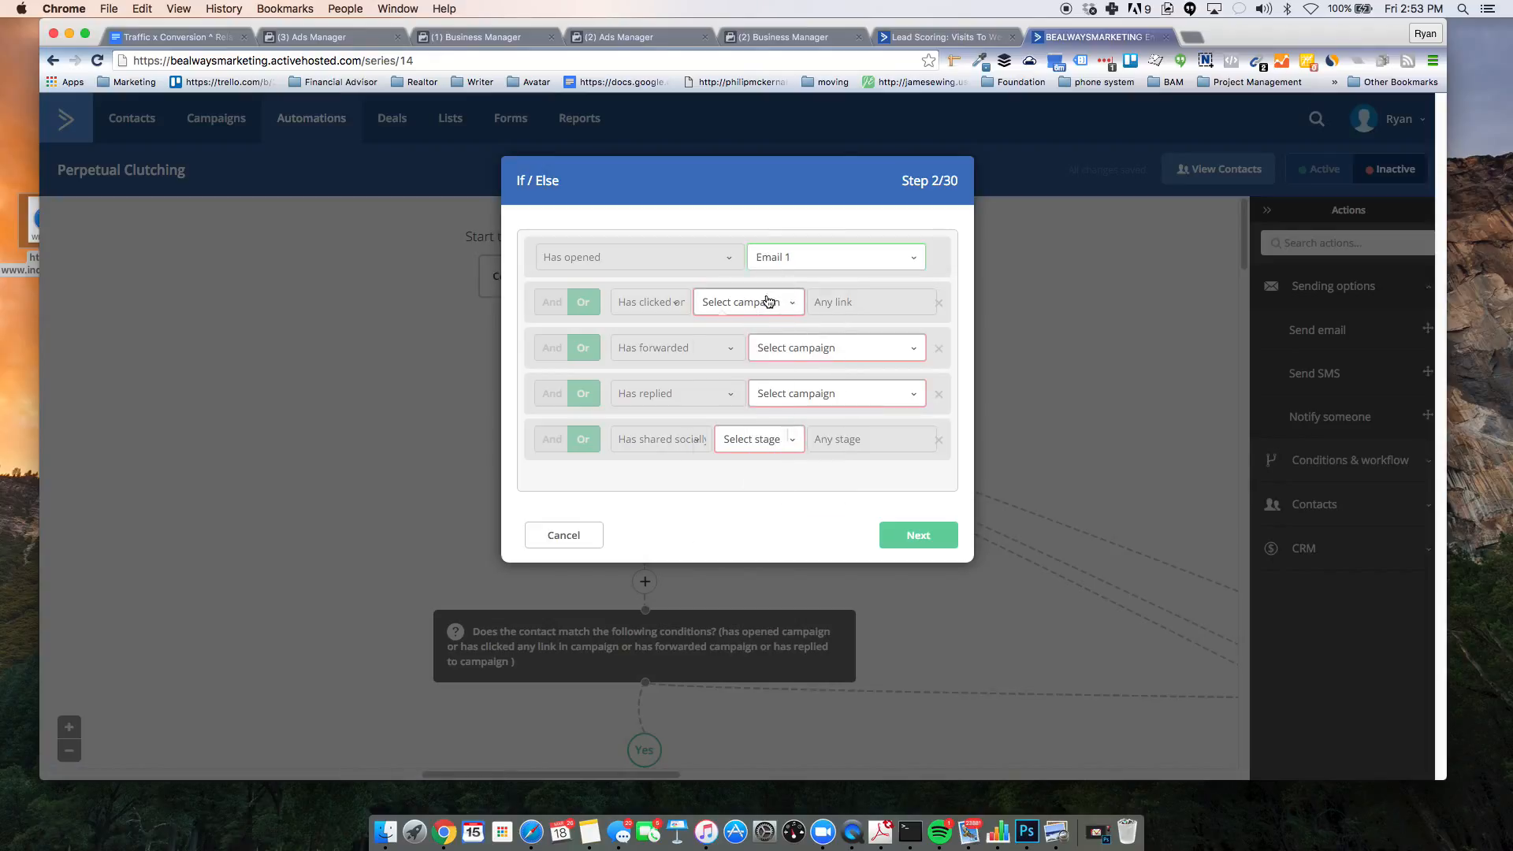
{"action": "left_click", "coordinate": [741, 507]}
{"action": "left_click", "coordinate": [788, 348]}
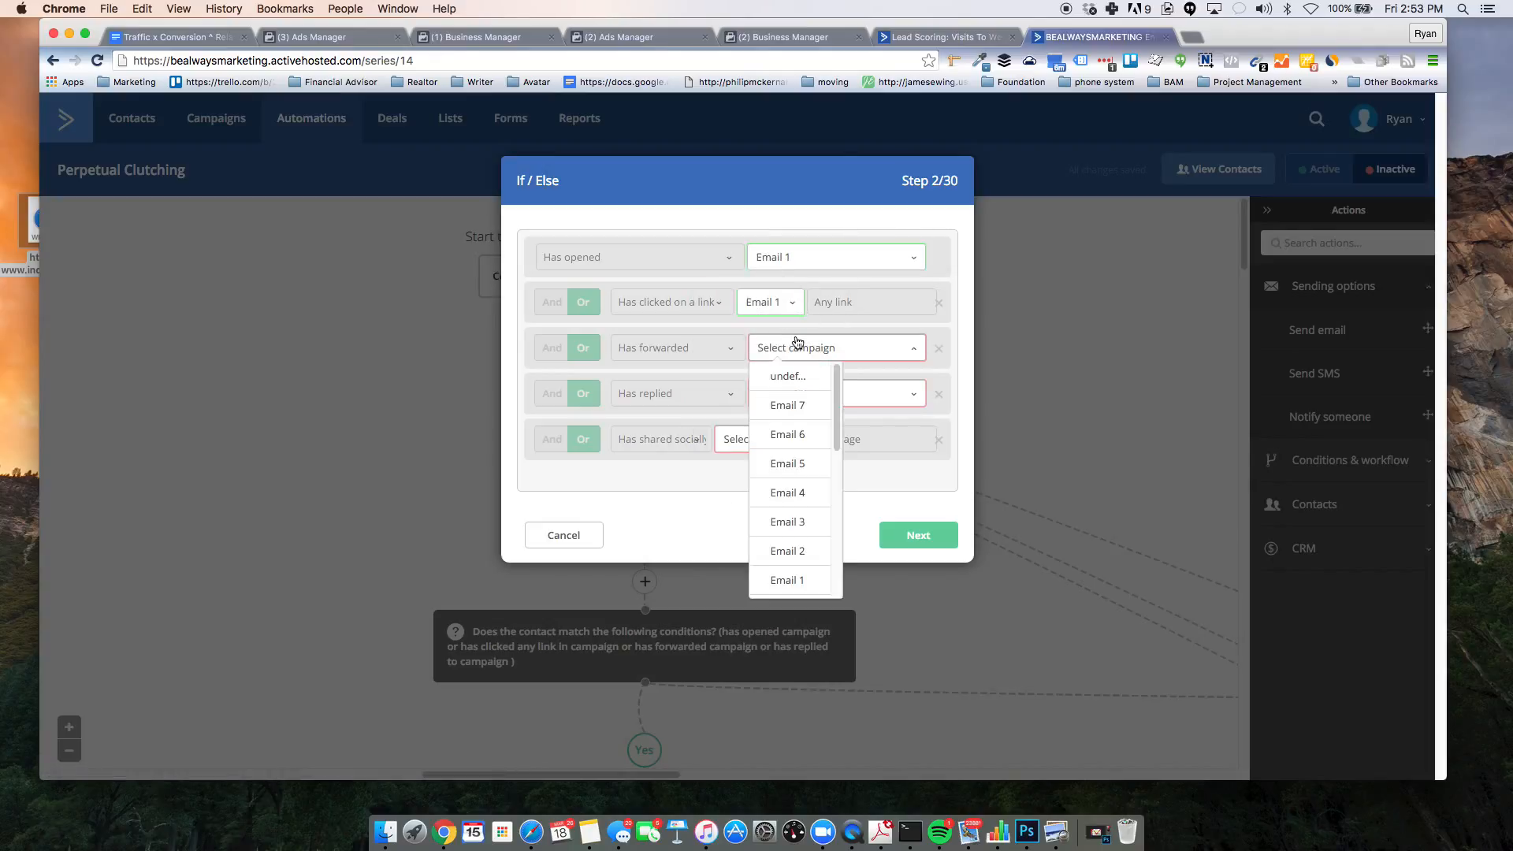
{"action": "left_click", "coordinate": [806, 581]}
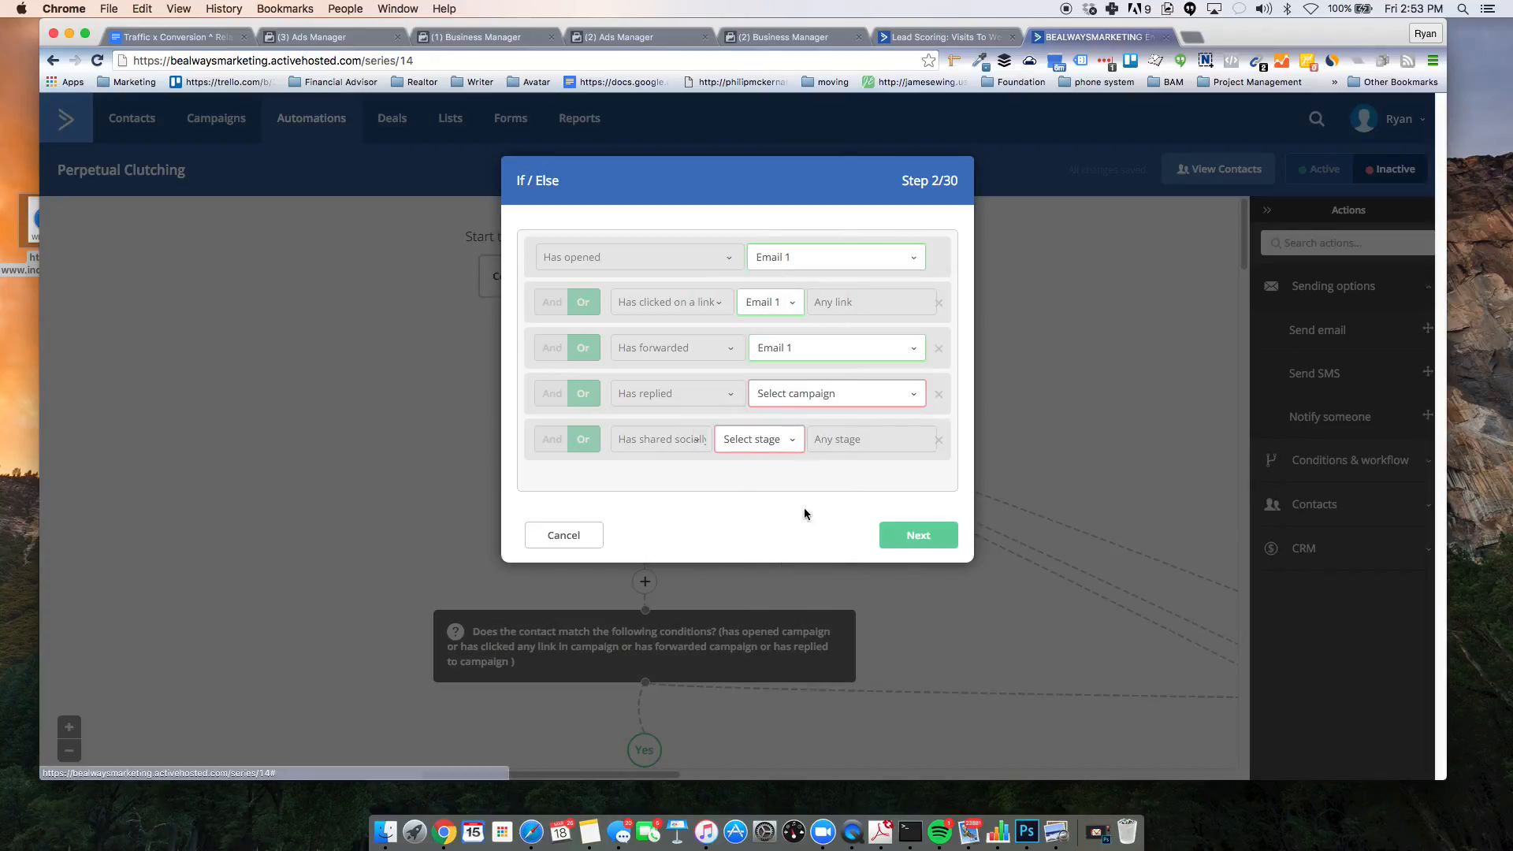
{"action": "left_click", "coordinate": [777, 397]}
{"action": "left_click", "coordinate": [785, 622]}
{"action": "left_click", "coordinate": [760, 442]}
{"action": "left_click", "coordinate": [766, 671]}
{"action": "left_click", "coordinate": [917, 538]}
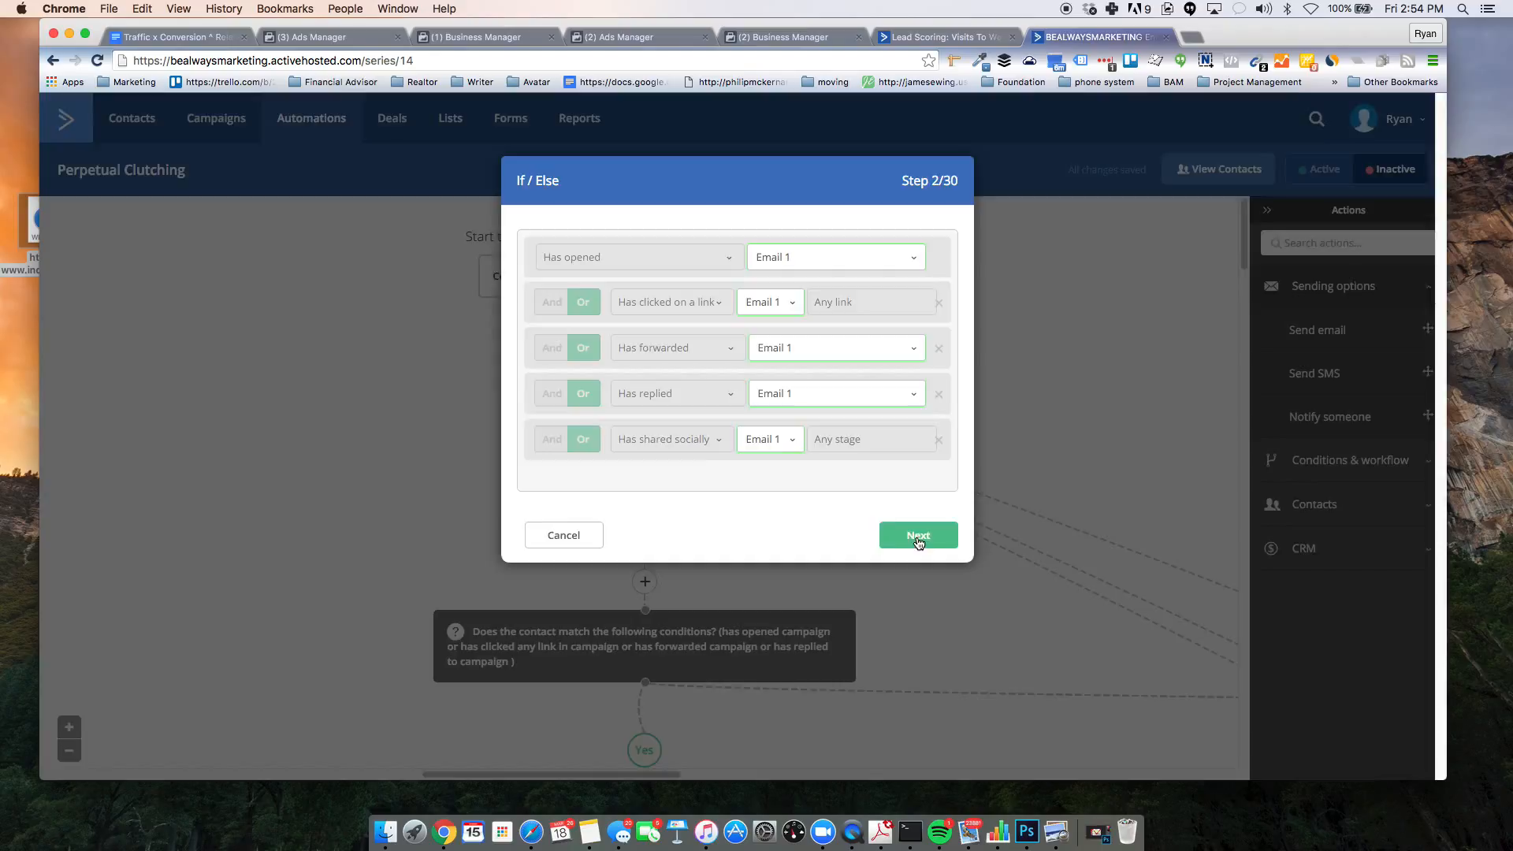
{"action": "left_click", "coordinate": [918, 537]}
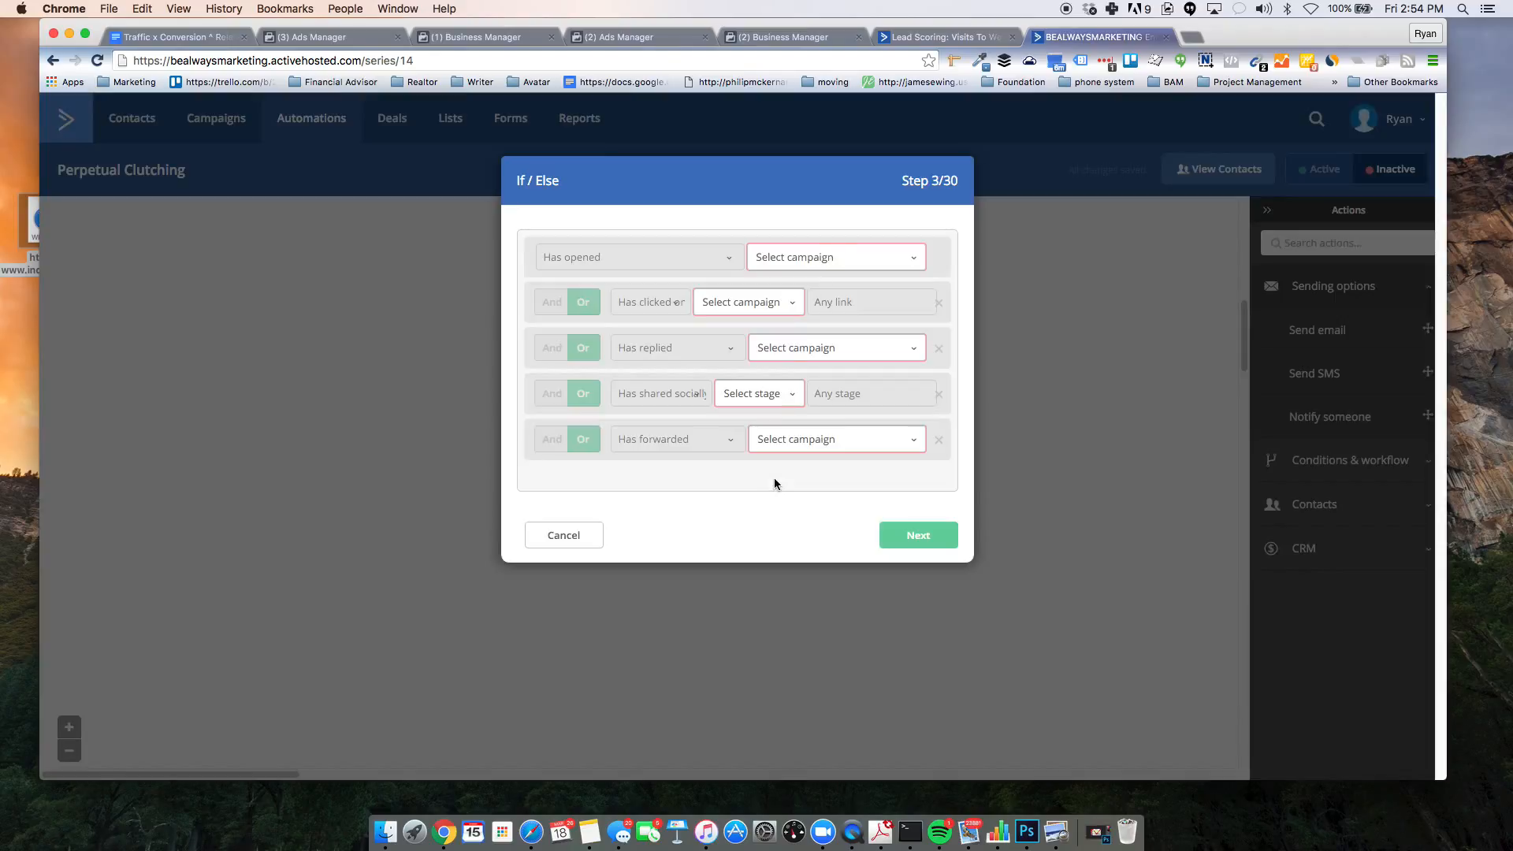
Step: Assign Email 2 to all five engagement conditions of the If/Else in wizard step 3, and submit it
{"action": "left_click", "coordinate": [831, 264]}
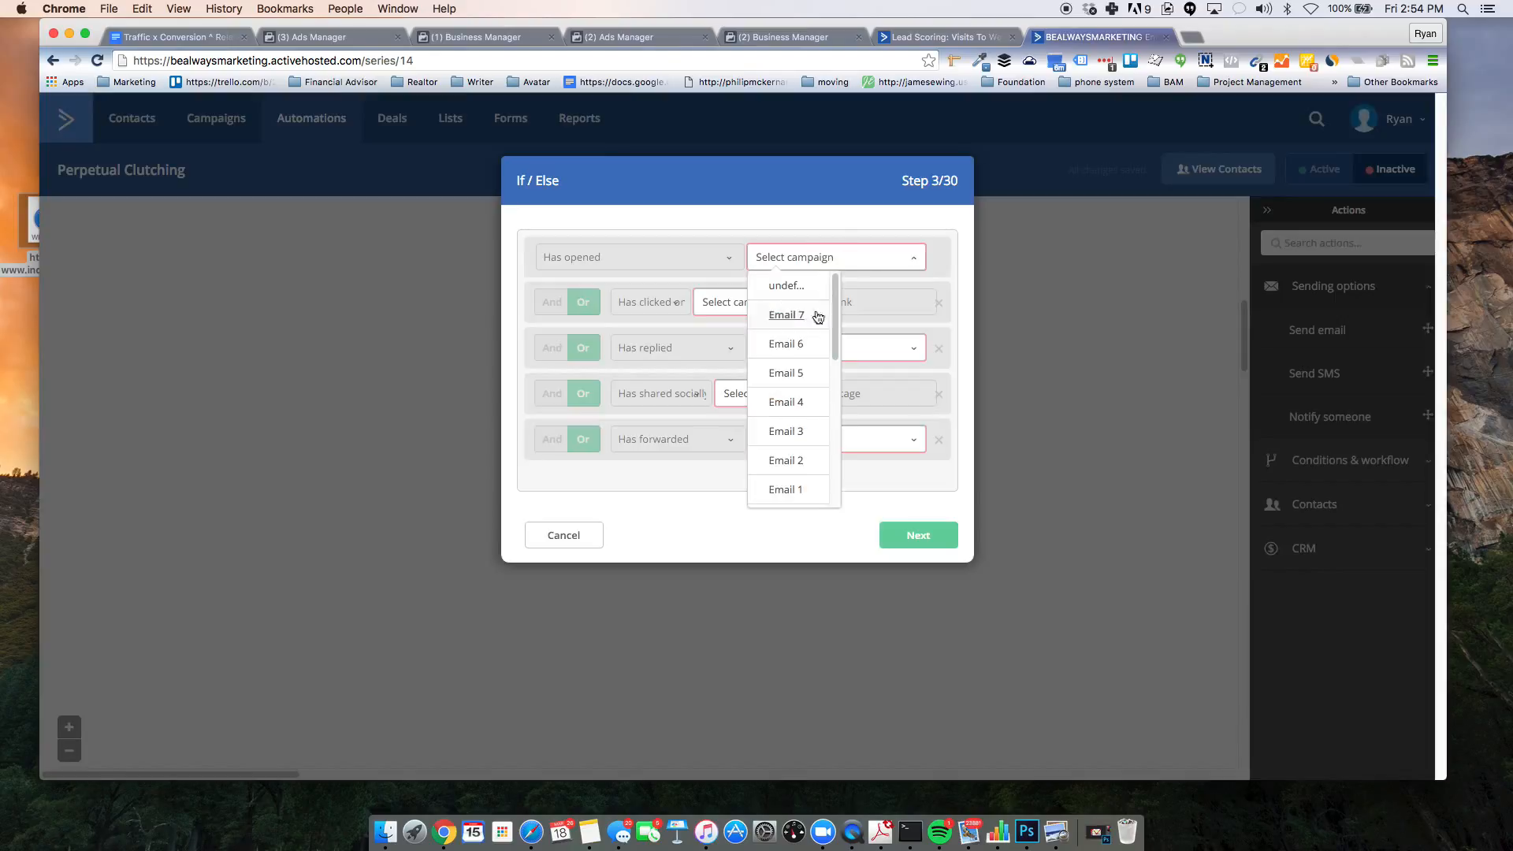
{"action": "left_click", "coordinate": [803, 469]}
{"action": "left_click", "coordinate": [749, 304]}
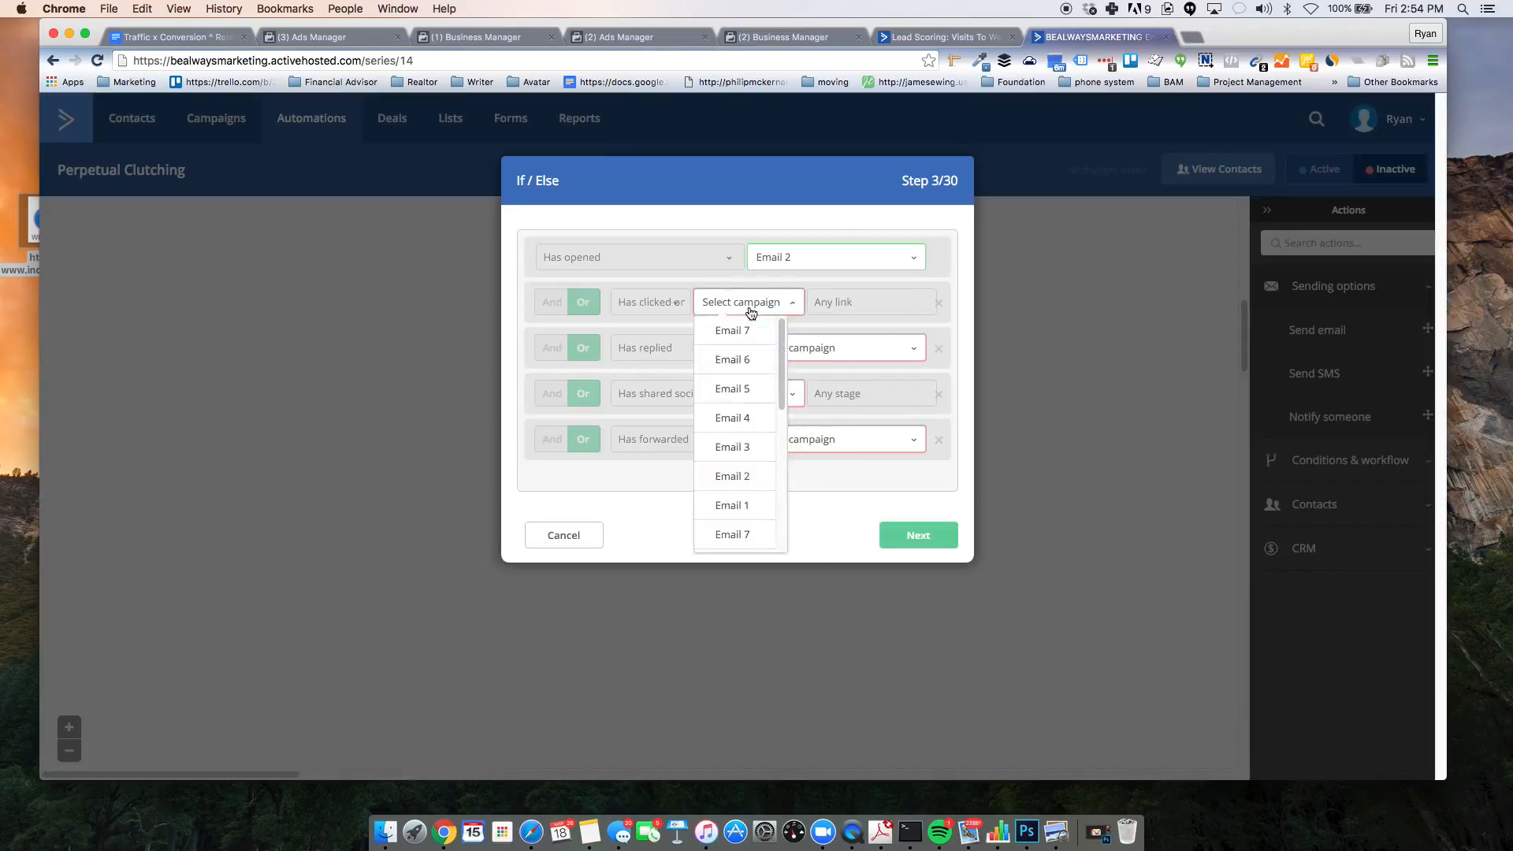
{"action": "left_click", "coordinate": [748, 476]}
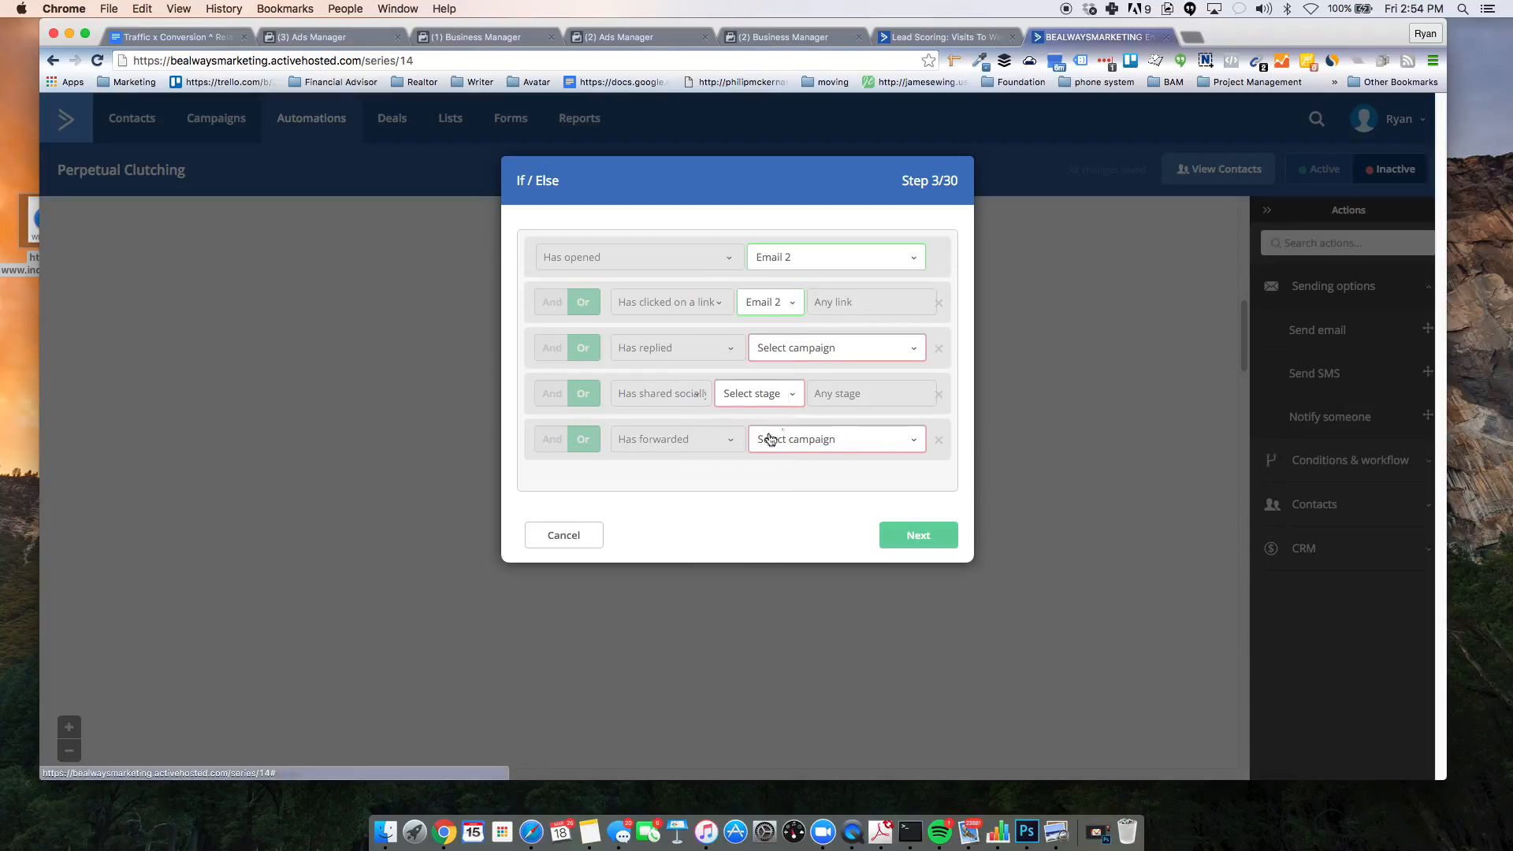
{"action": "left_click", "coordinate": [779, 347]}
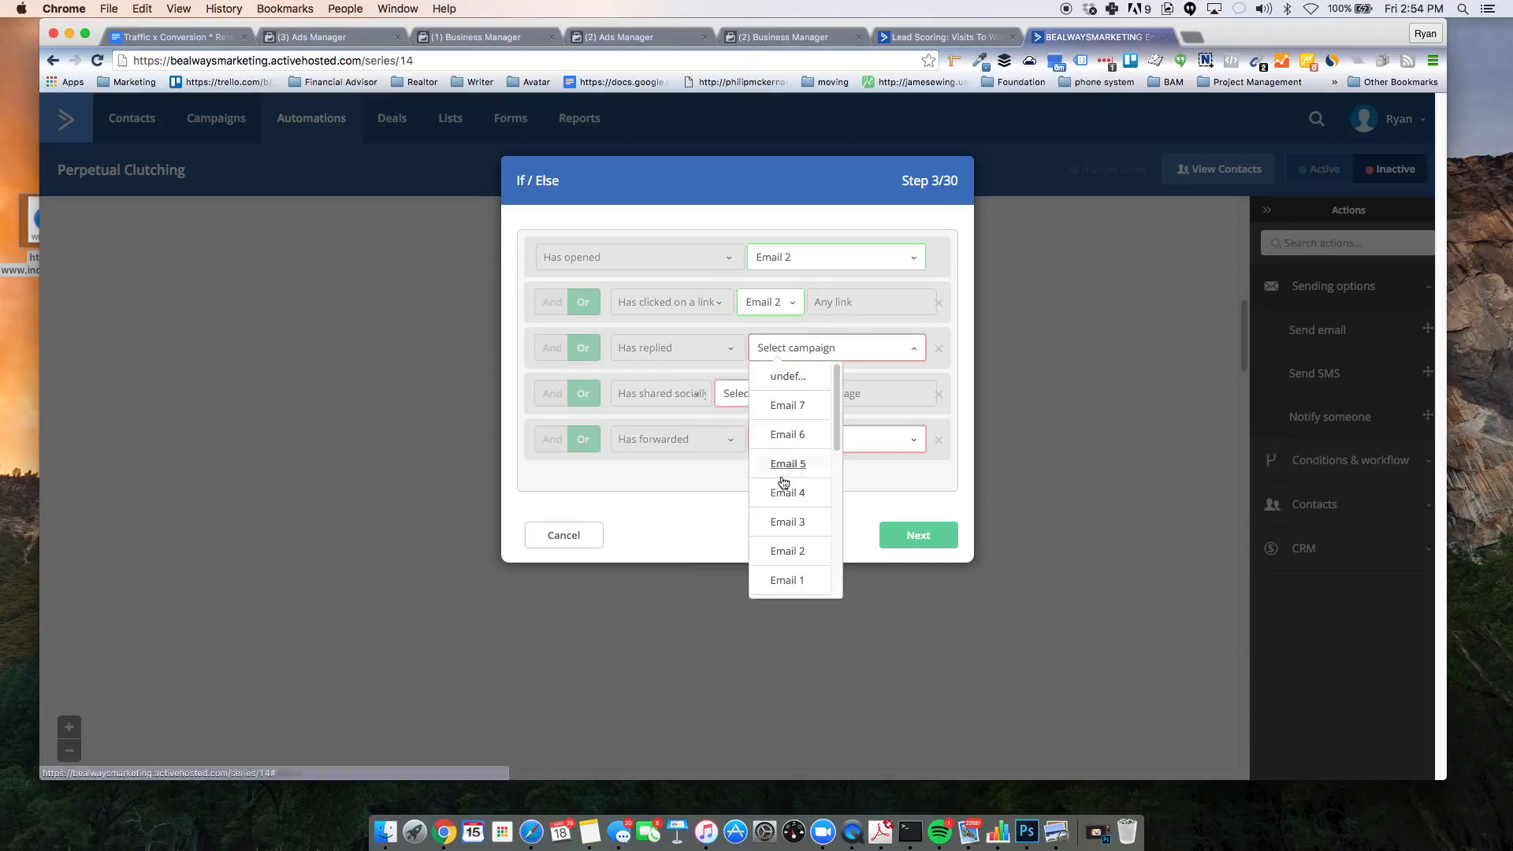
{"action": "left_click", "coordinate": [785, 551]}
{"action": "left_click", "coordinate": [777, 394]}
{"action": "left_click", "coordinate": [784, 602]}
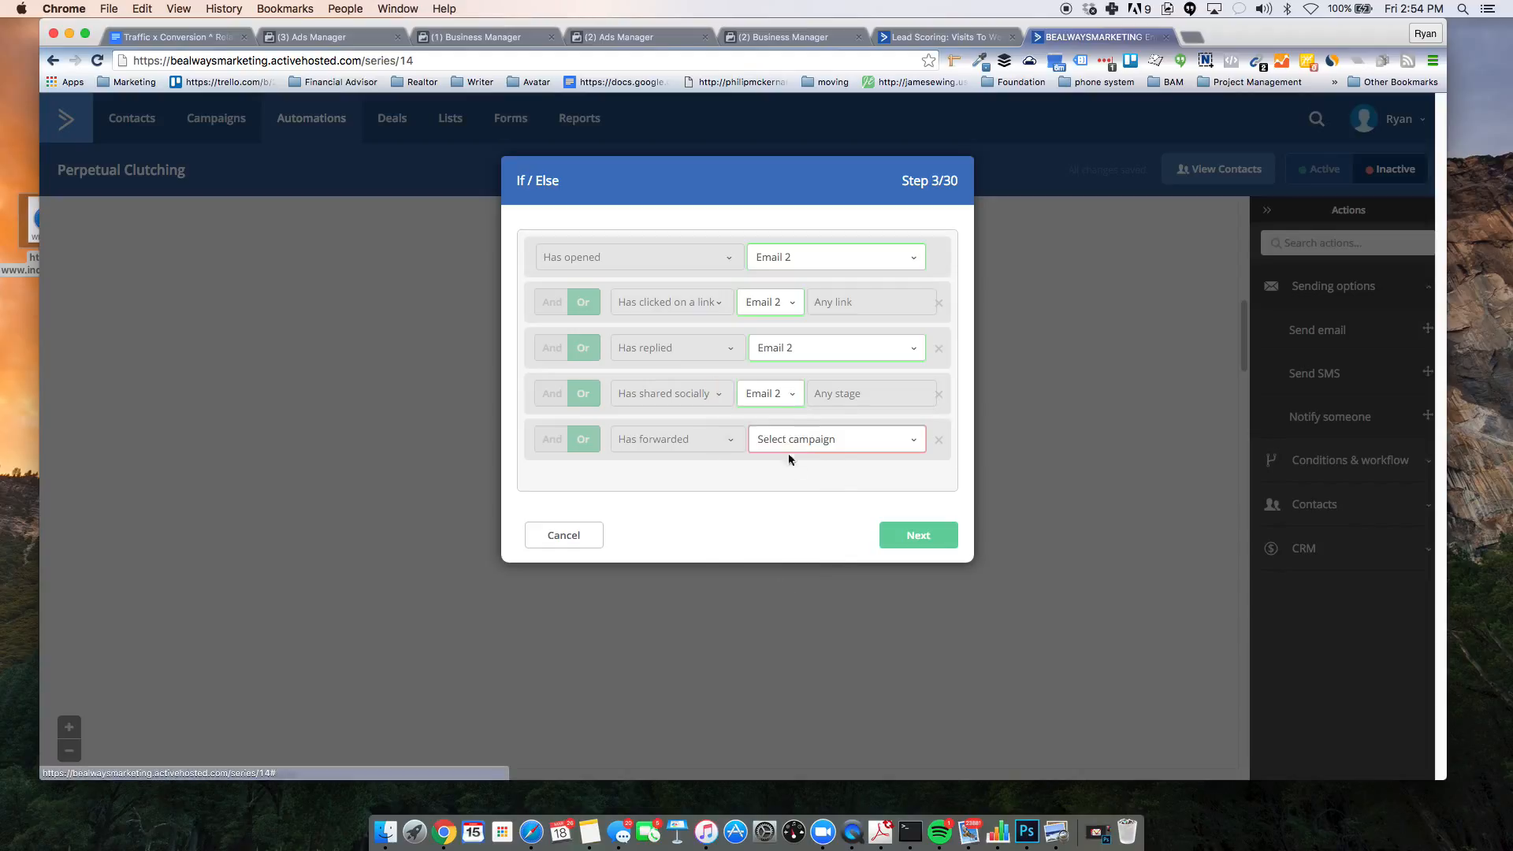
{"action": "left_click", "coordinate": [787, 439]}
{"action": "left_click", "coordinate": [800, 646]}
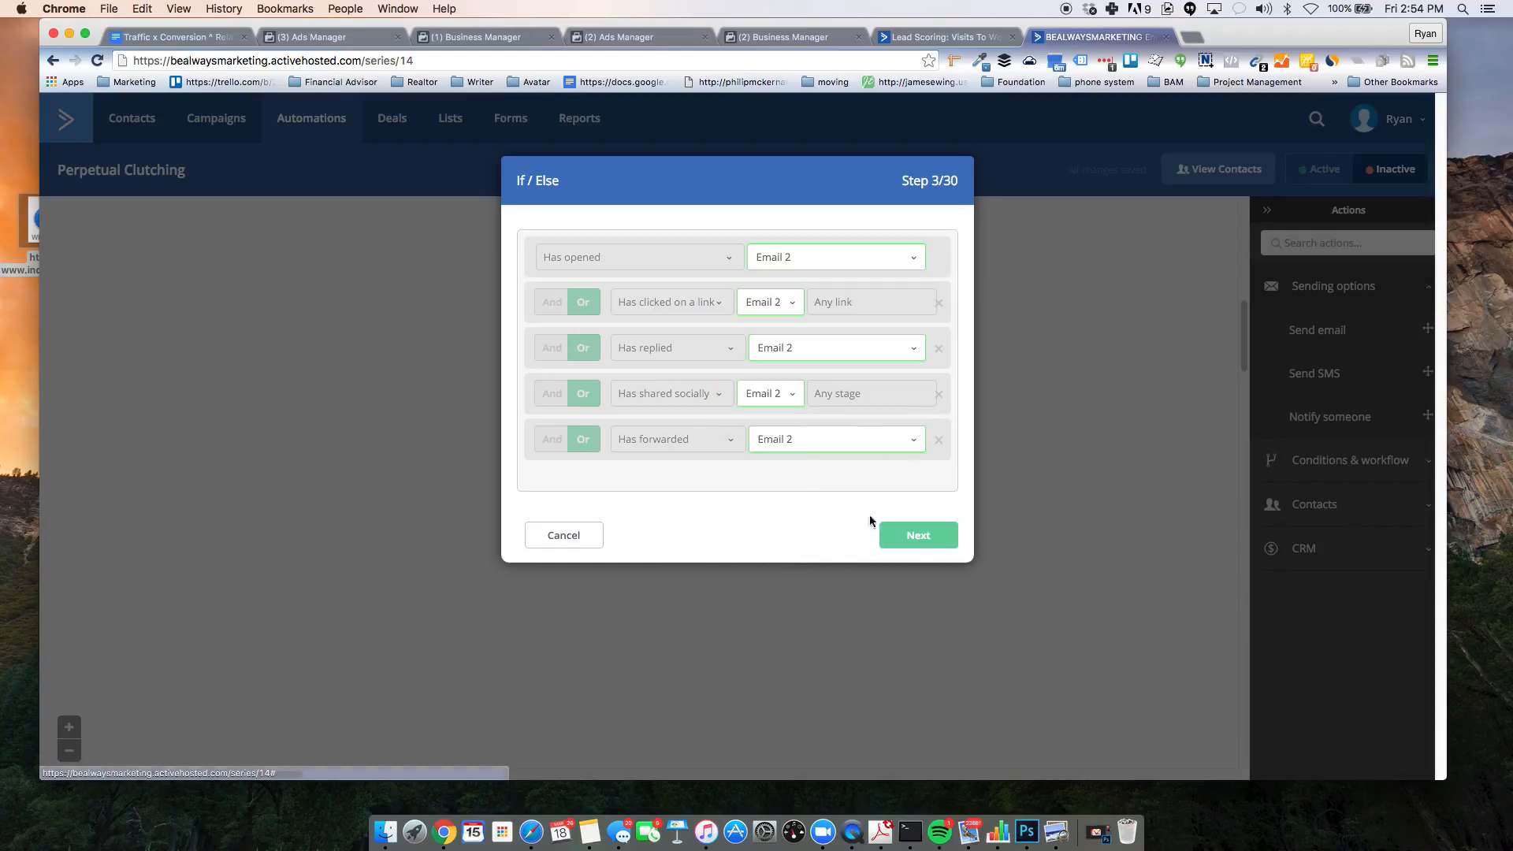
{"action": "left_click", "coordinate": [906, 535]}
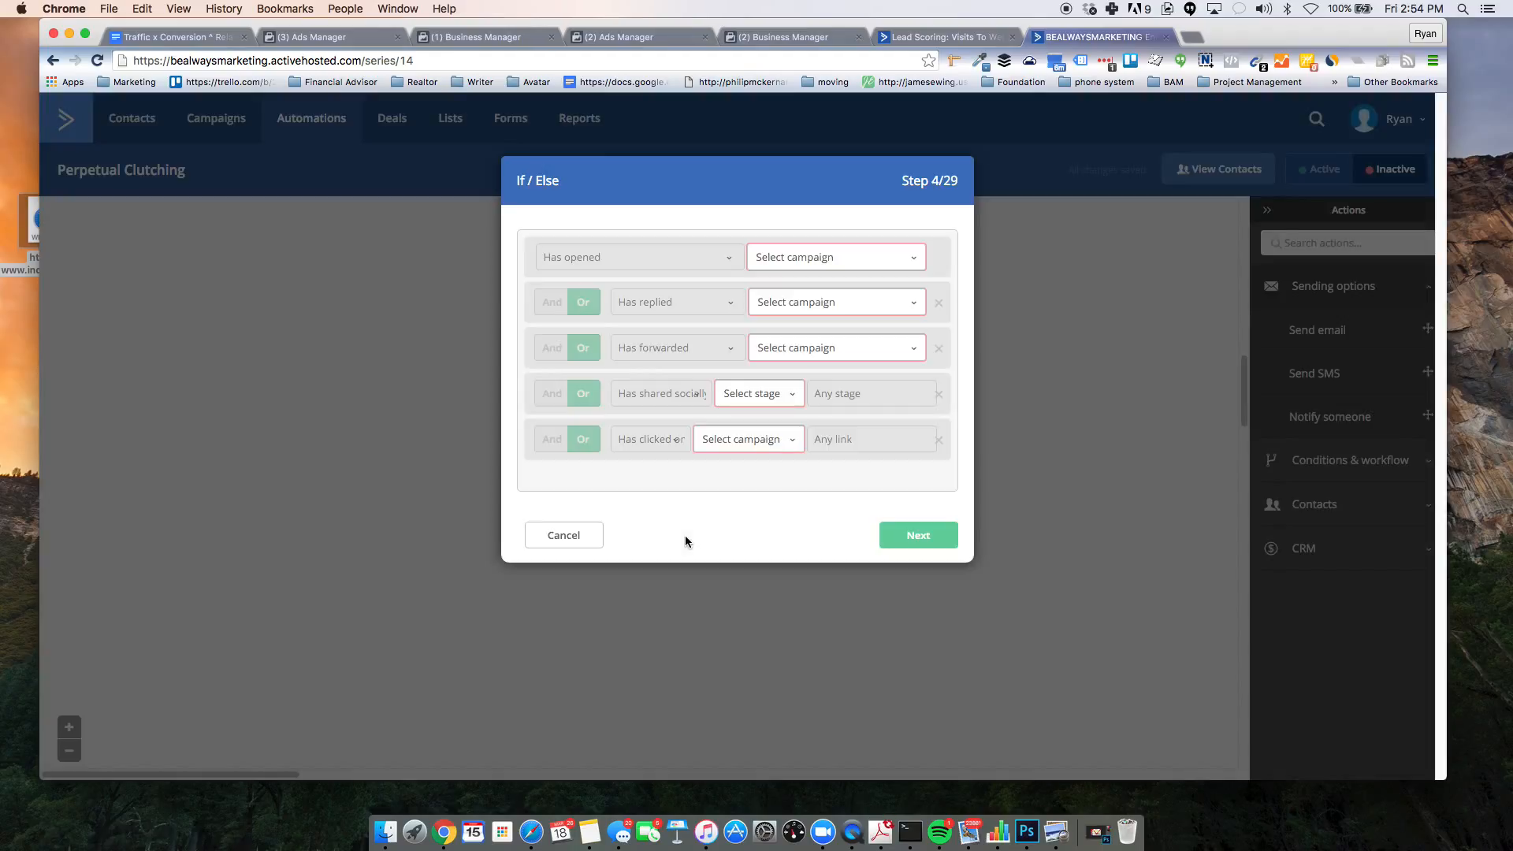
Step: Assign Email 3 to all five engagement conditions of the If/Else in wizard step 4, and submit it
{"action": "left_click", "coordinate": [851, 257]}
{"action": "left_click", "coordinate": [808, 431]}
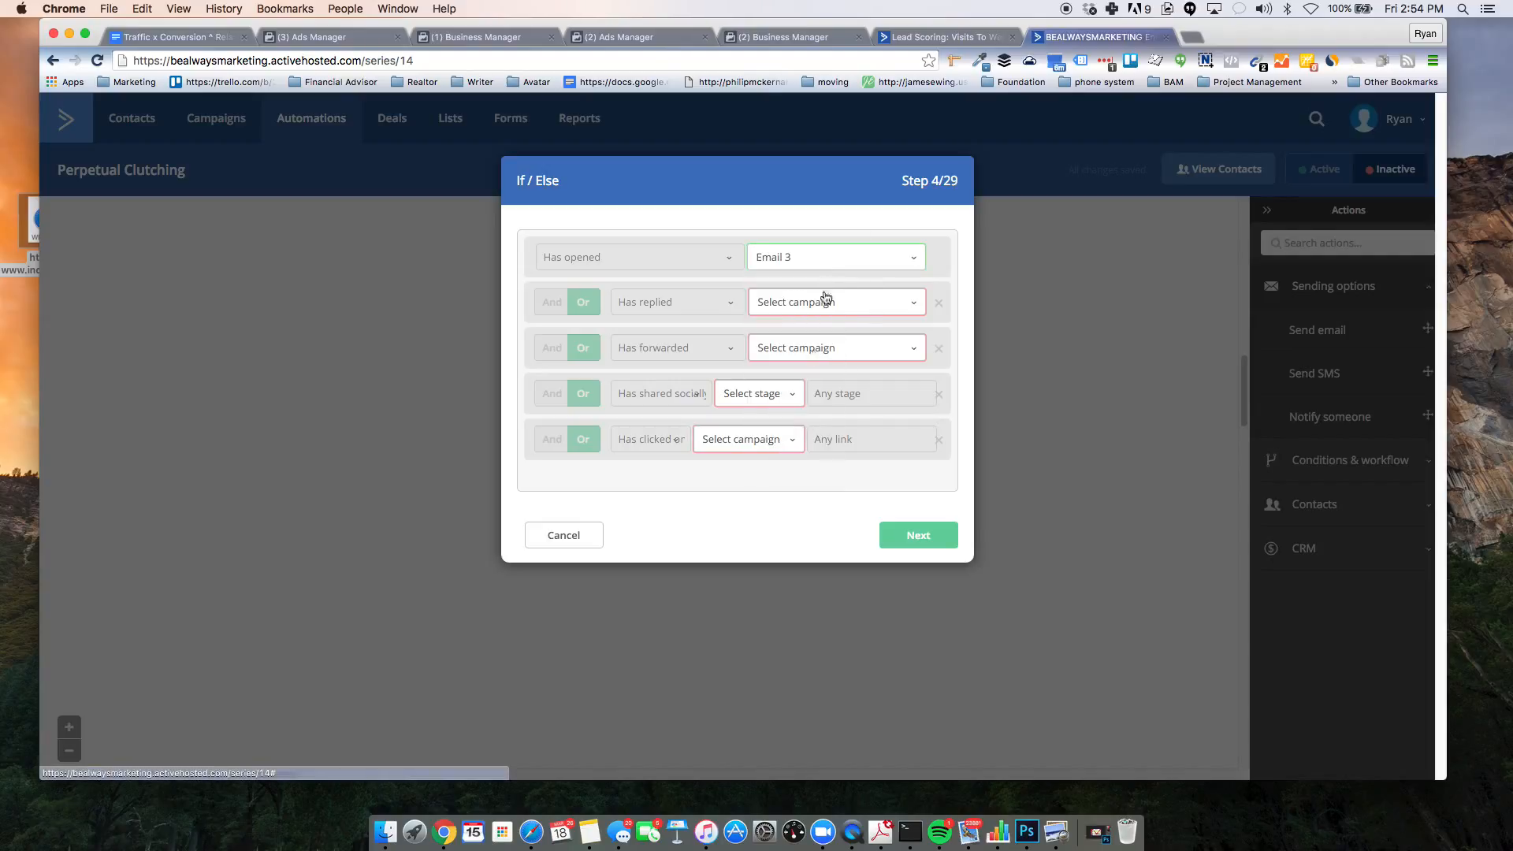
{"action": "left_click", "coordinate": [823, 304]}
{"action": "left_click", "coordinate": [807, 478]}
{"action": "left_click", "coordinate": [793, 347]}
{"action": "left_click", "coordinate": [807, 518]}
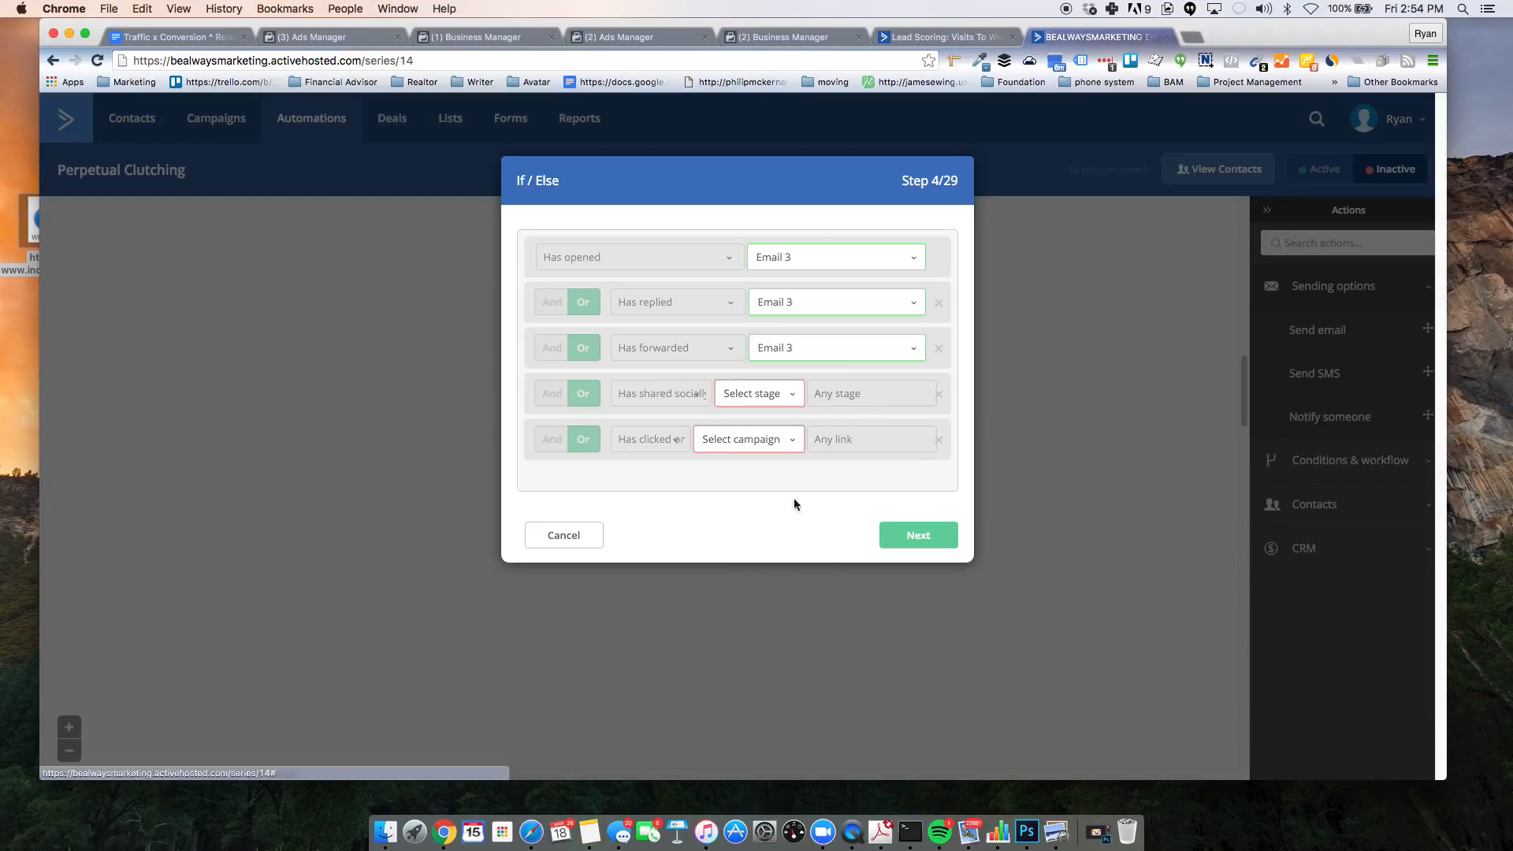
{"action": "left_click", "coordinate": [736, 393]}
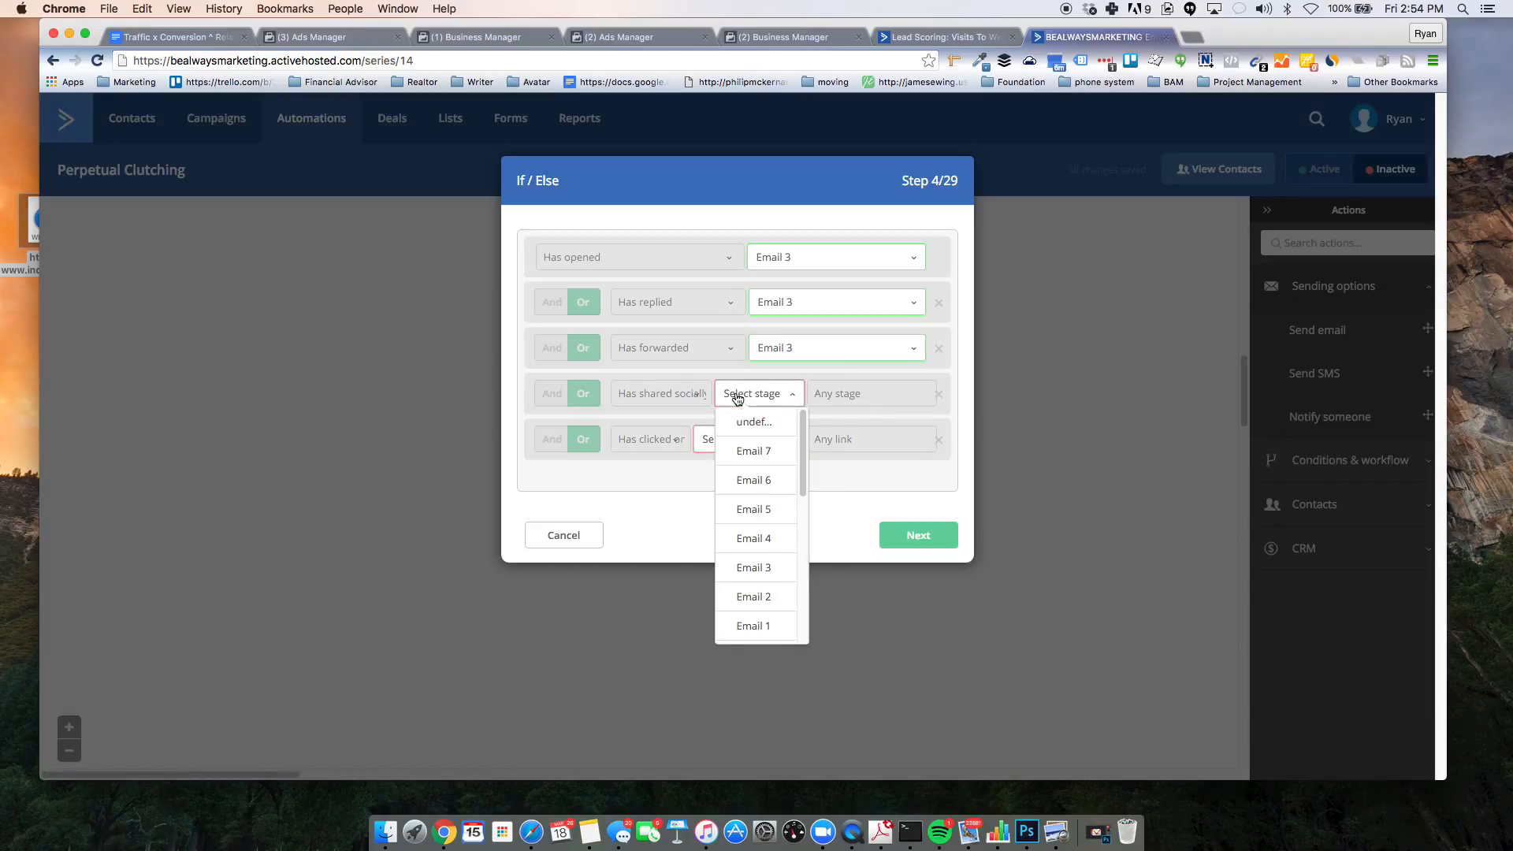
{"action": "left_click", "coordinate": [777, 575]}
{"action": "left_click", "coordinate": [766, 446]}
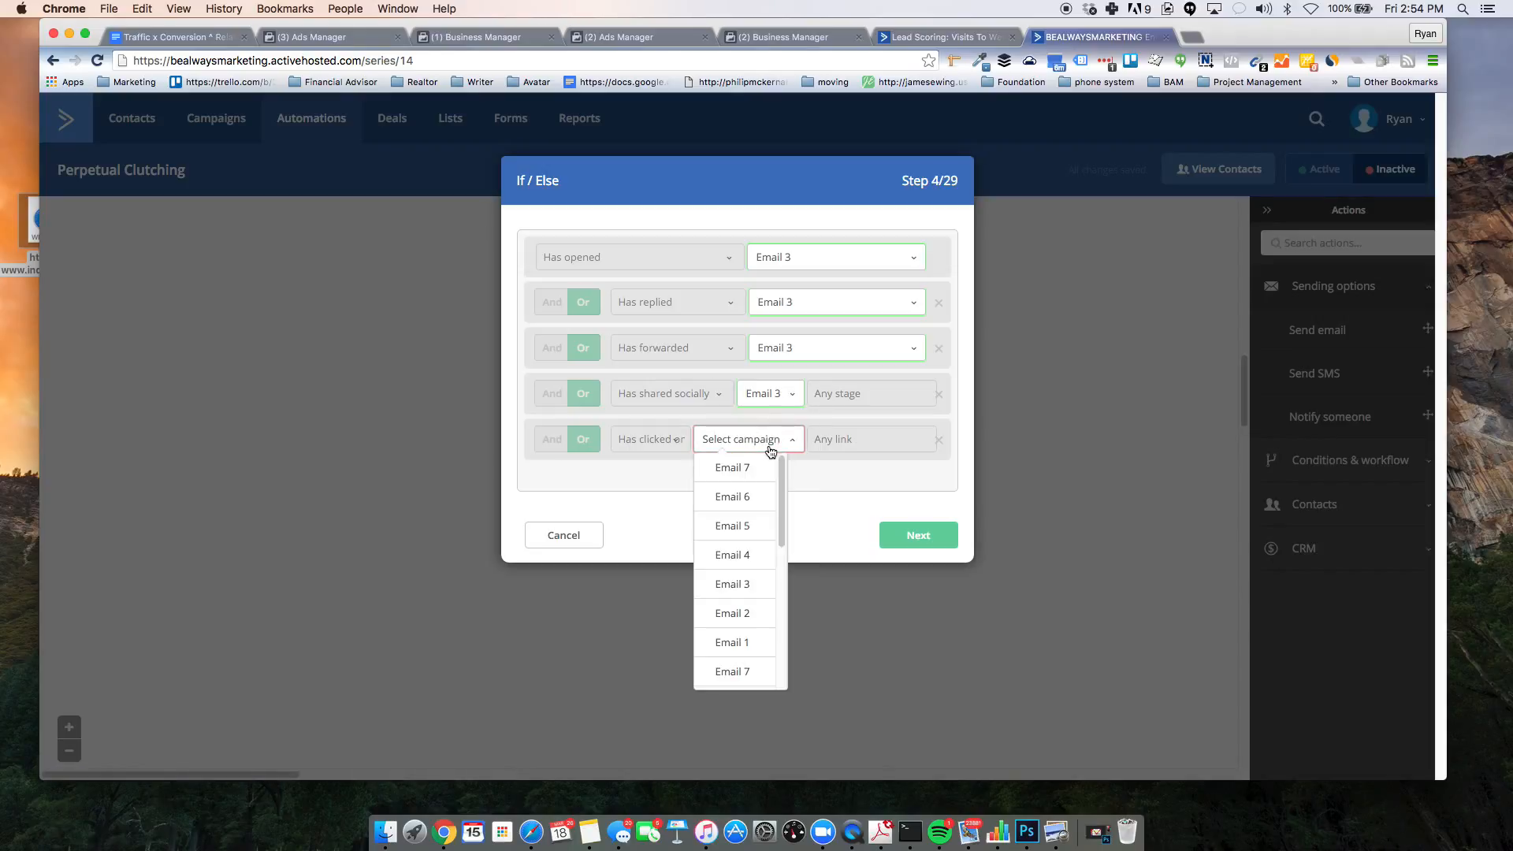
{"action": "left_click", "coordinate": [759, 588]}
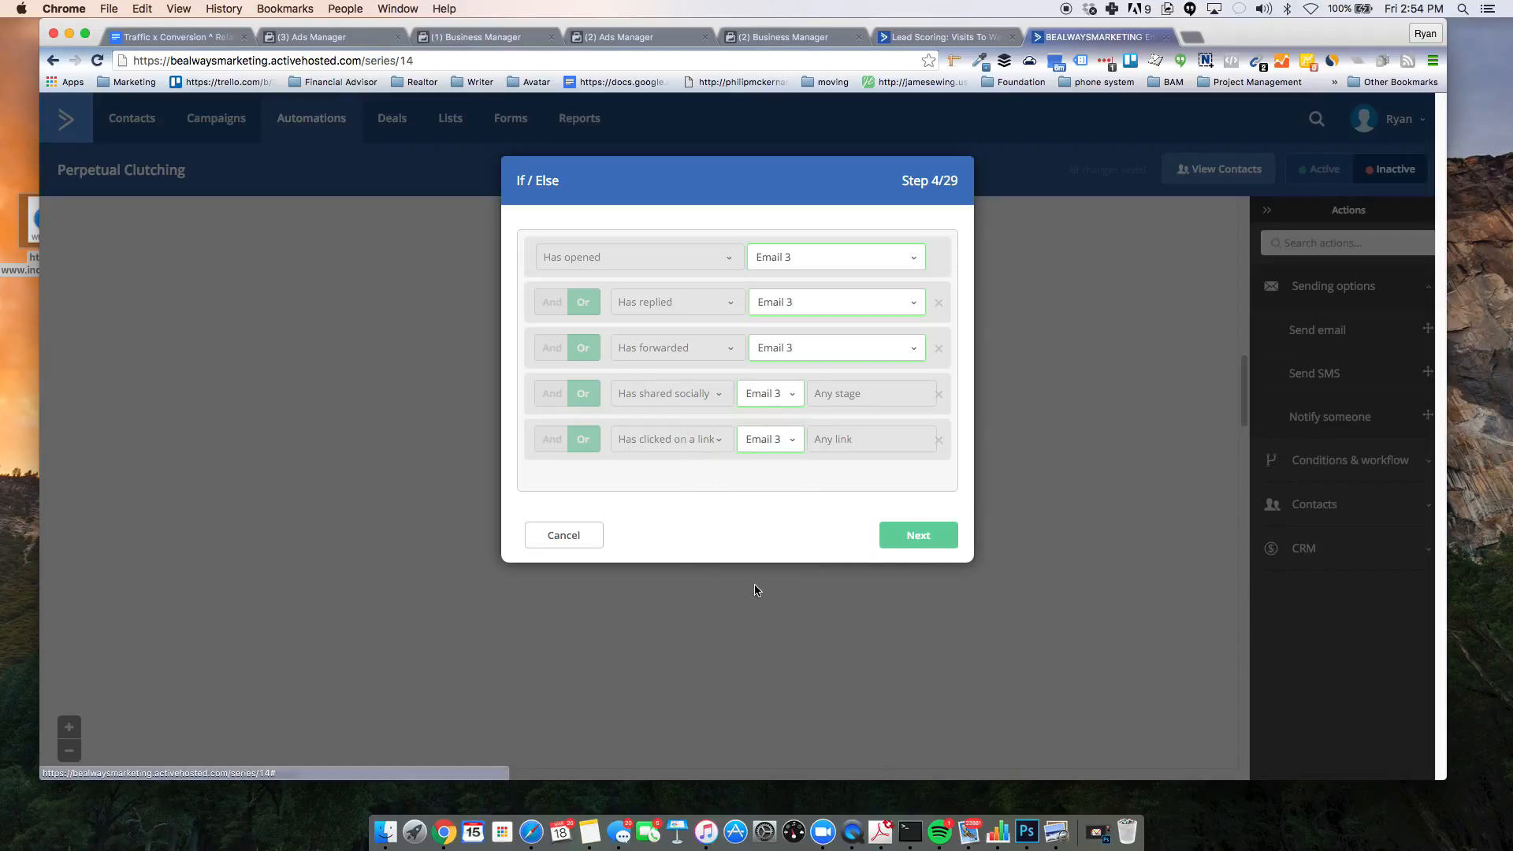
{"action": "left_click", "coordinate": [912, 549]}
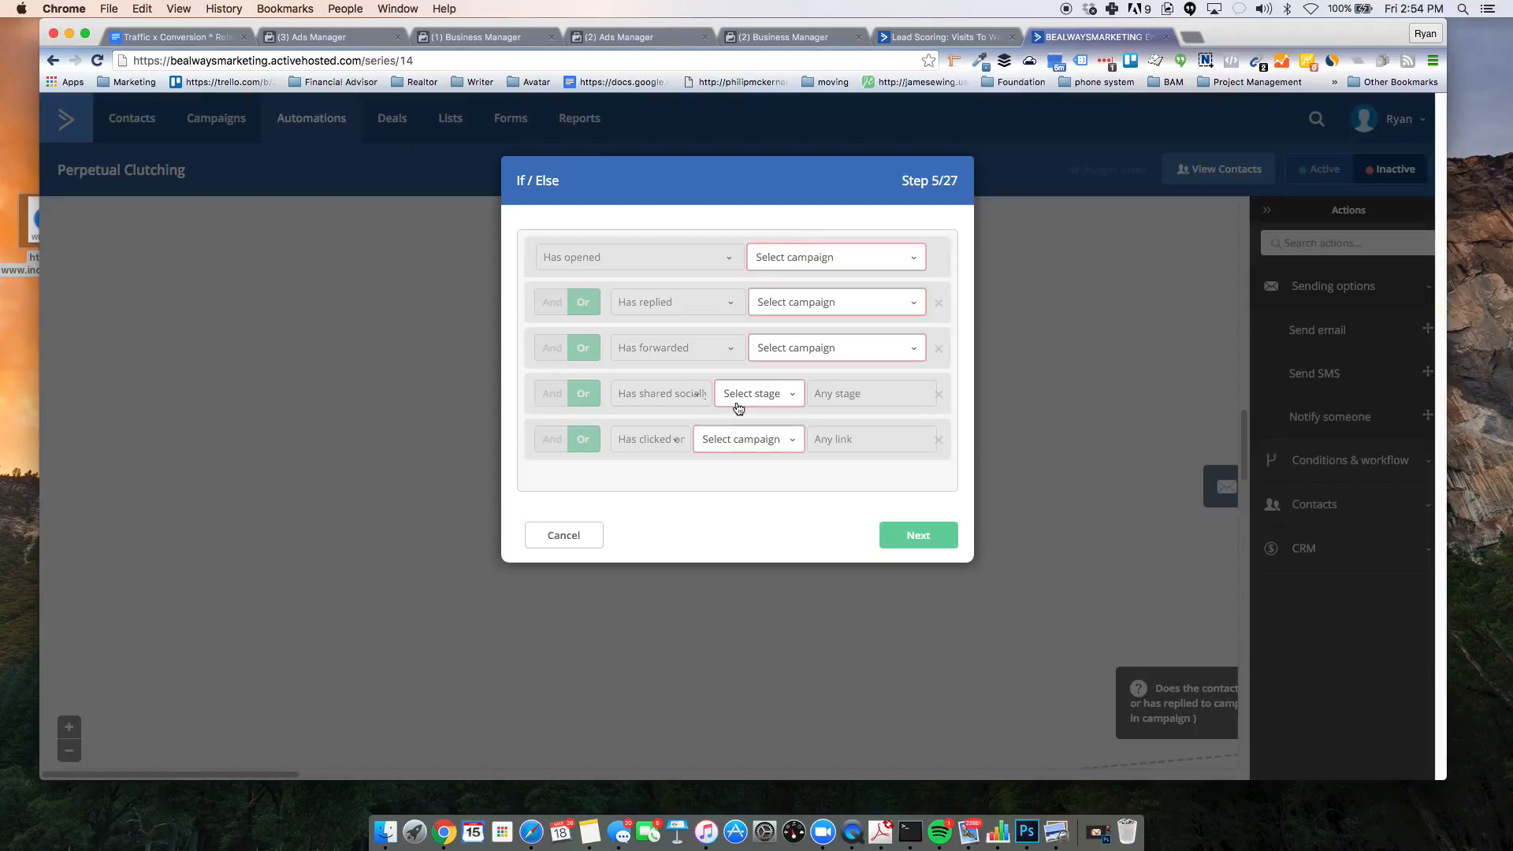
Step: Assign Email 4 to all five engagement conditions of the If/Else in wizard step 5, and submit it
{"action": "left_click", "coordinate": [781, 249]}
{"action": "left_click", "coordinate": [800, 397]}
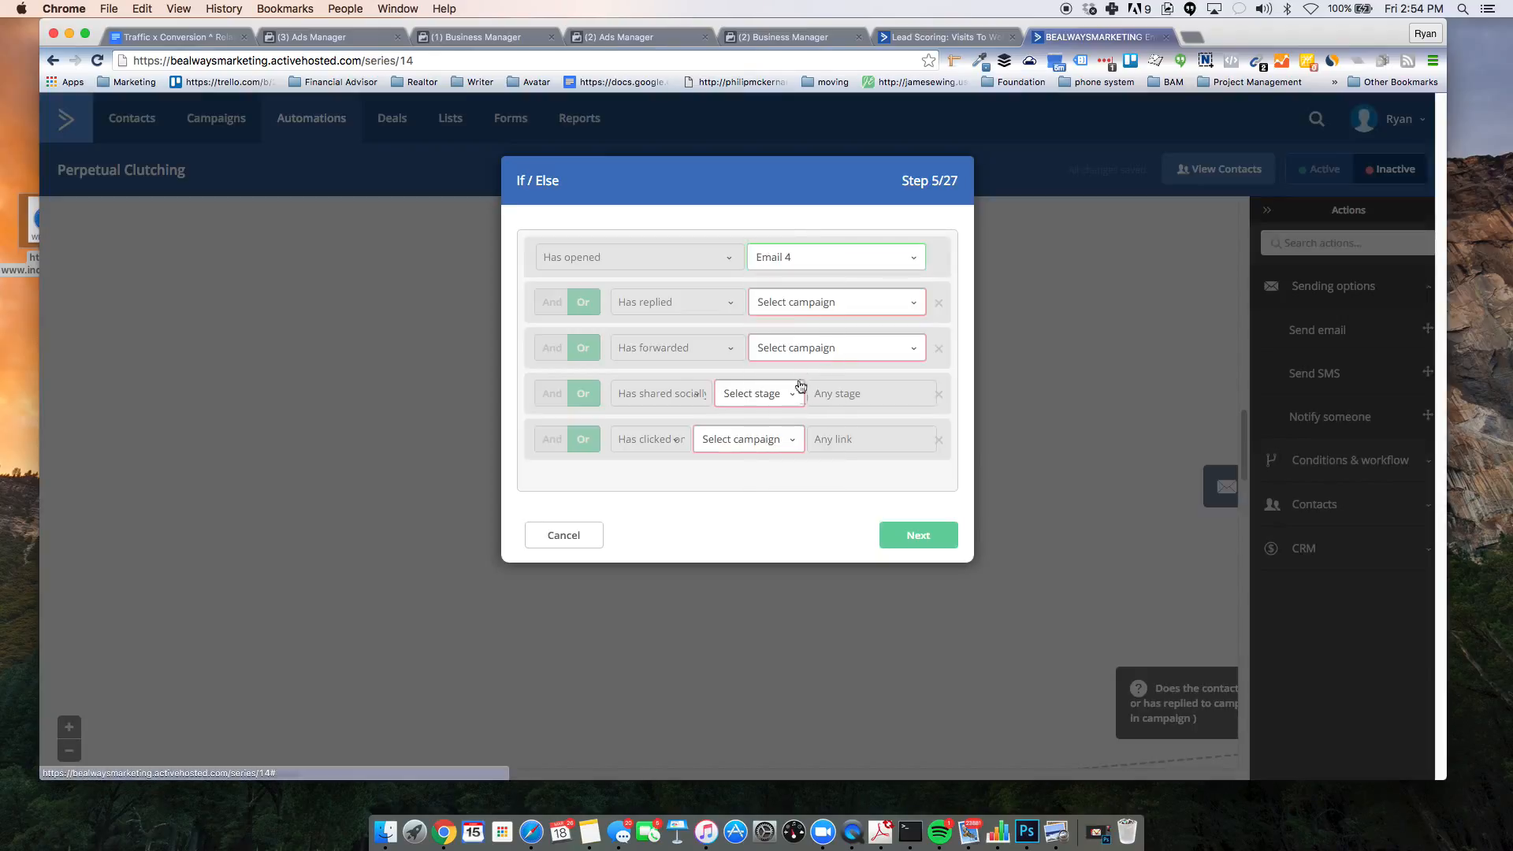
{"action": "left_click", "coordinate": [796, 309]}
{"action": "left_click", "coordinate": [811, 451]}
{"action": "left_click", "coordinate": [804, 348]}
{"action": "left_click", "coordinate": [800, 492]}
{"action": "left_click", "coordinate": [762, 396]}
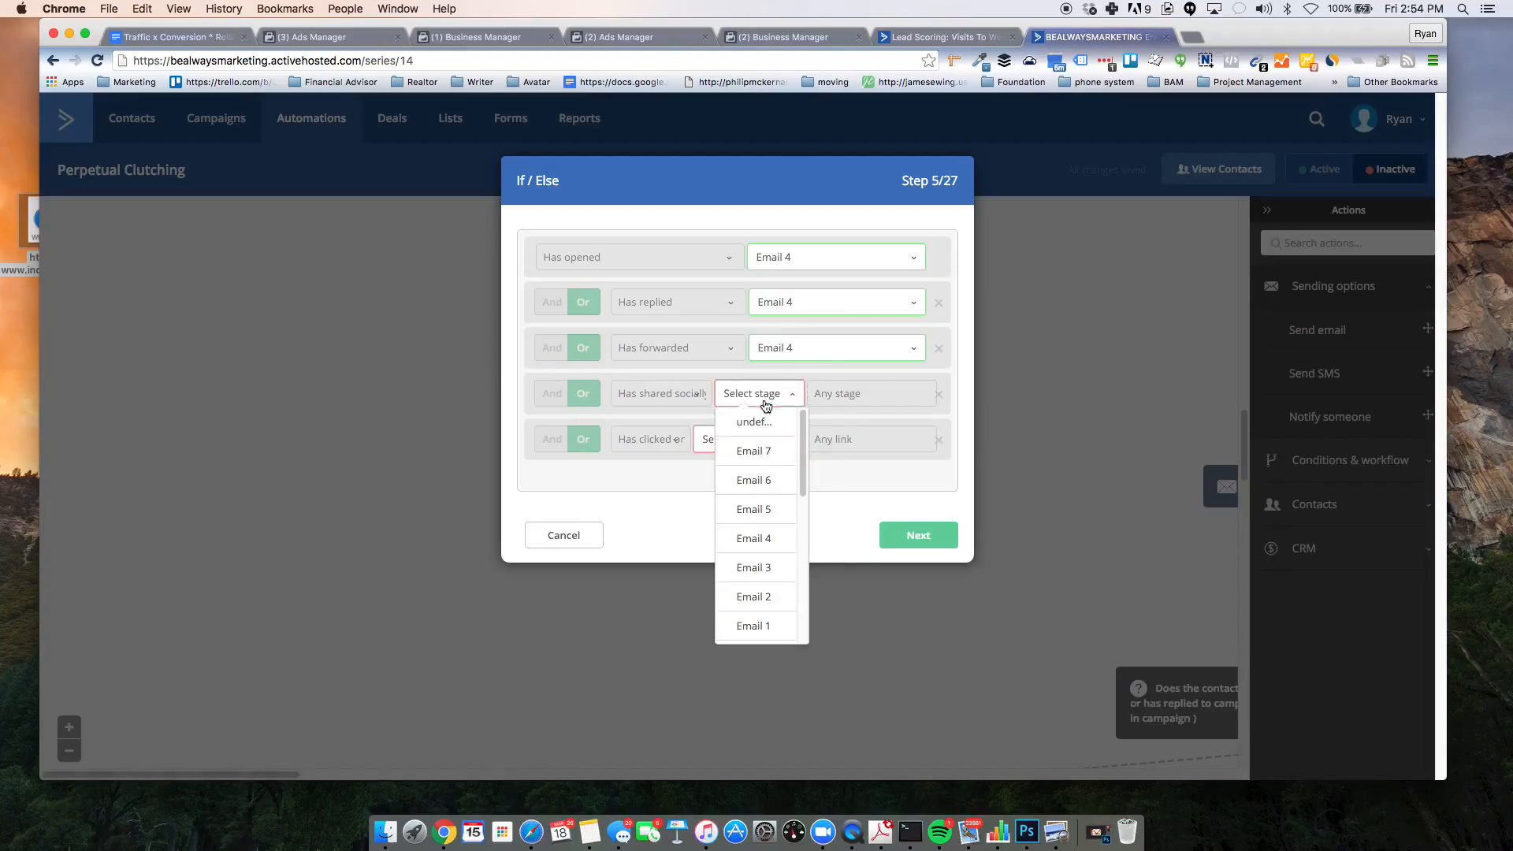
{"action": "left_click", "coordinate": [764, 537]}
{"action": "left_click", "coordinate": [778, 434]}
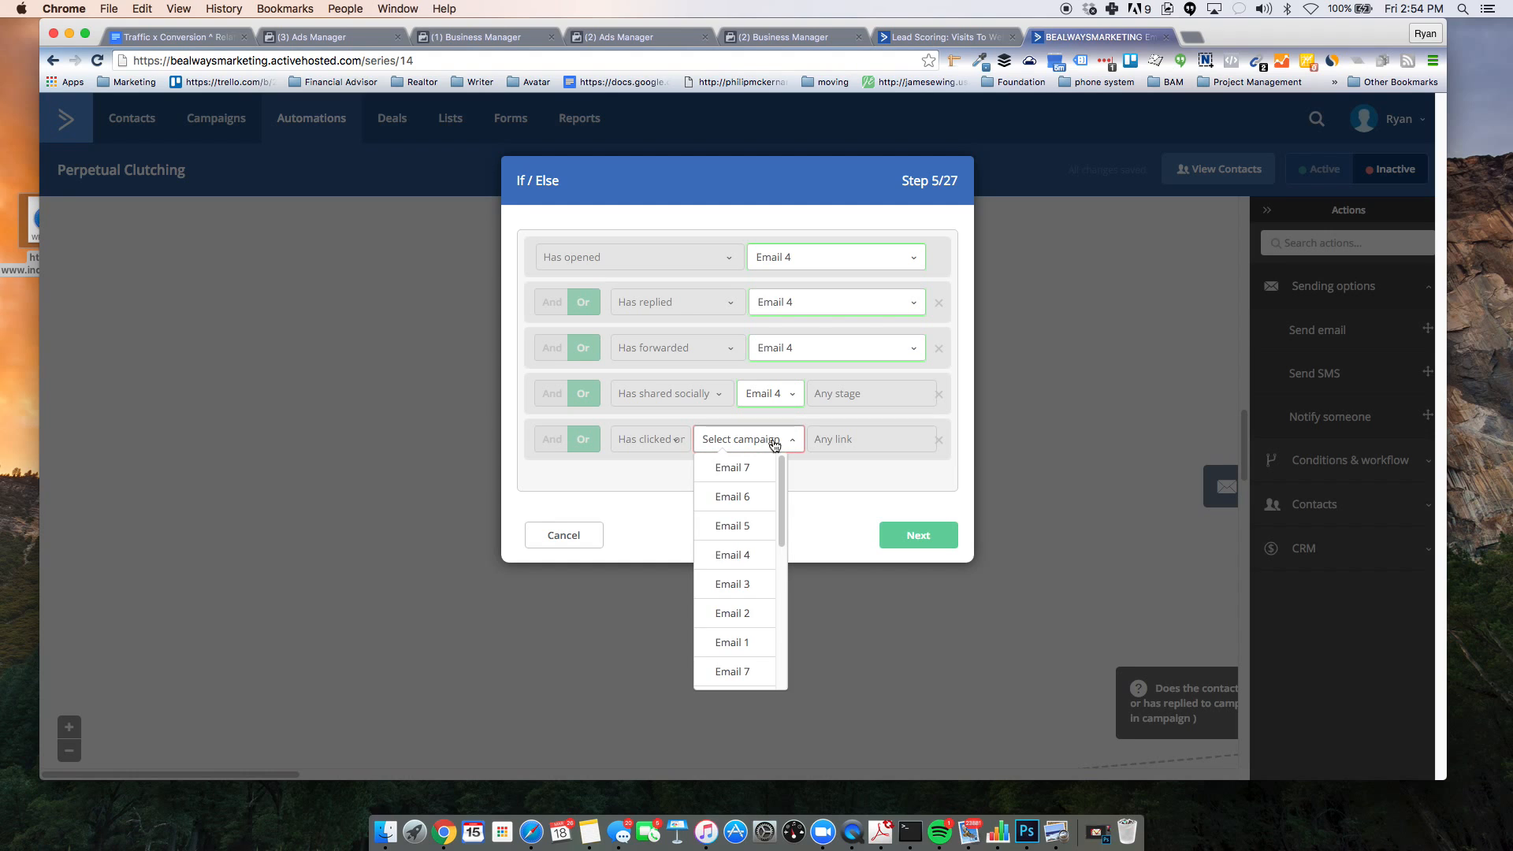
{"action": "left_click", "coordinate": [753, 565]}
{"action": "left_click", "coordinate": [911, 533]}
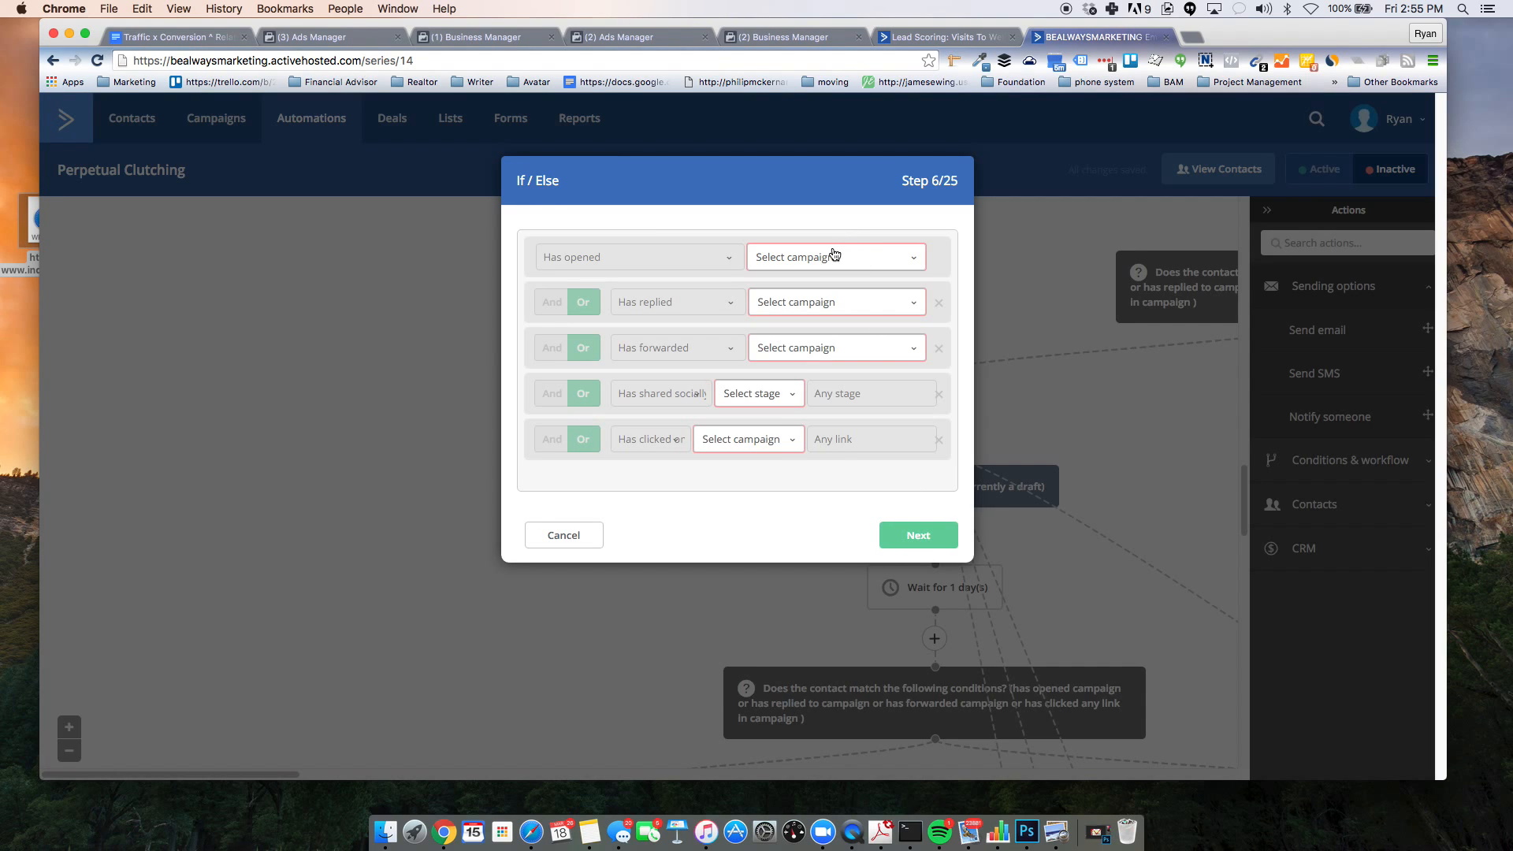
Step: Assign Email 5 to the opened, replied, forwarded, shared-socially and clicked conditions of the If/Else in wizard step 6
{"action": "left_click", "coordinate": [834, 254]}
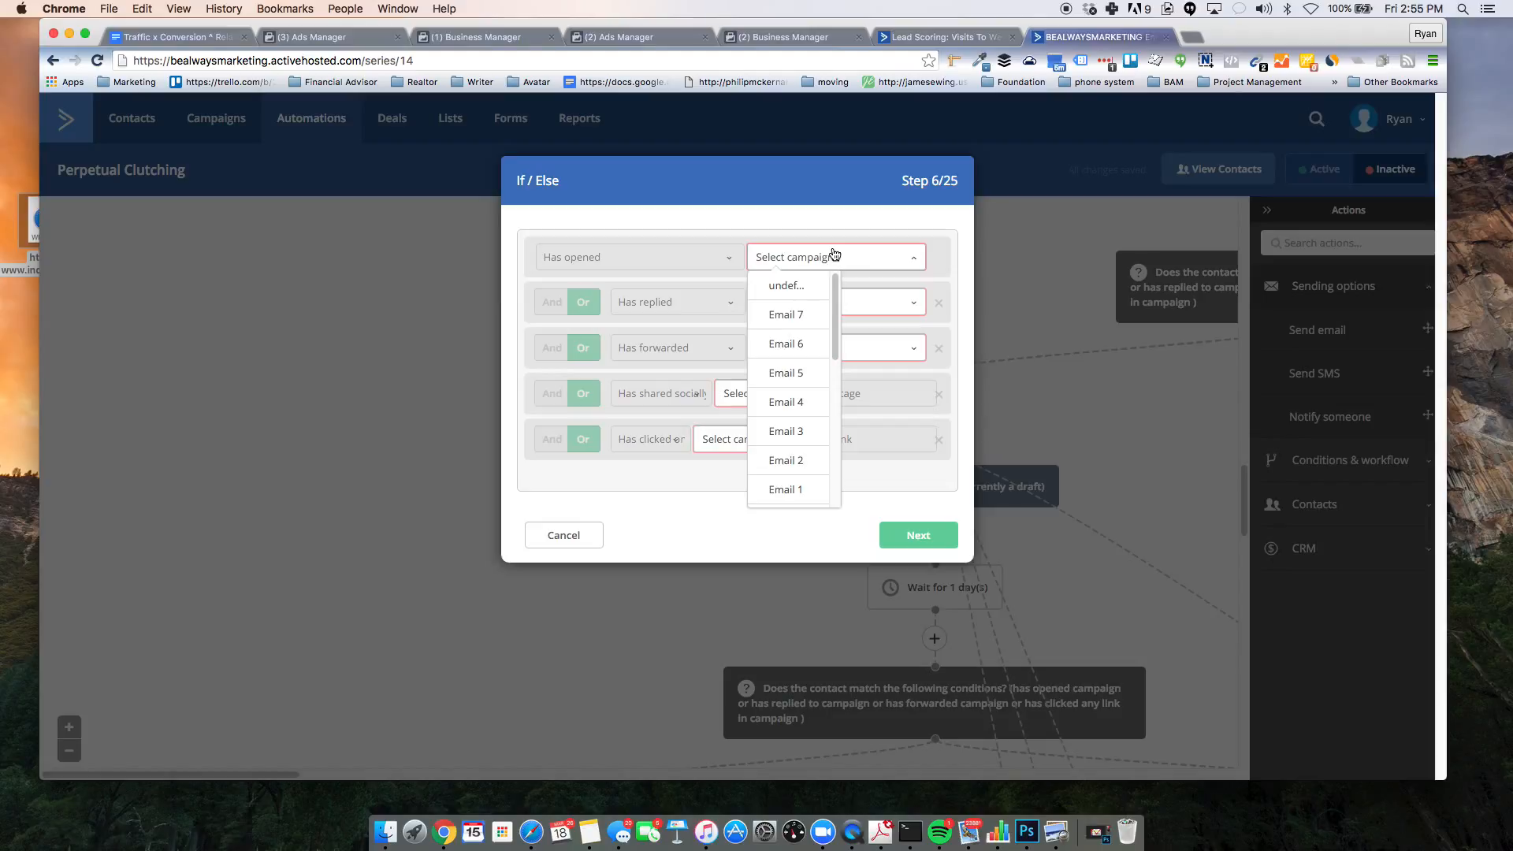
{"action": "left_click", "coordinate": [812, 379]}
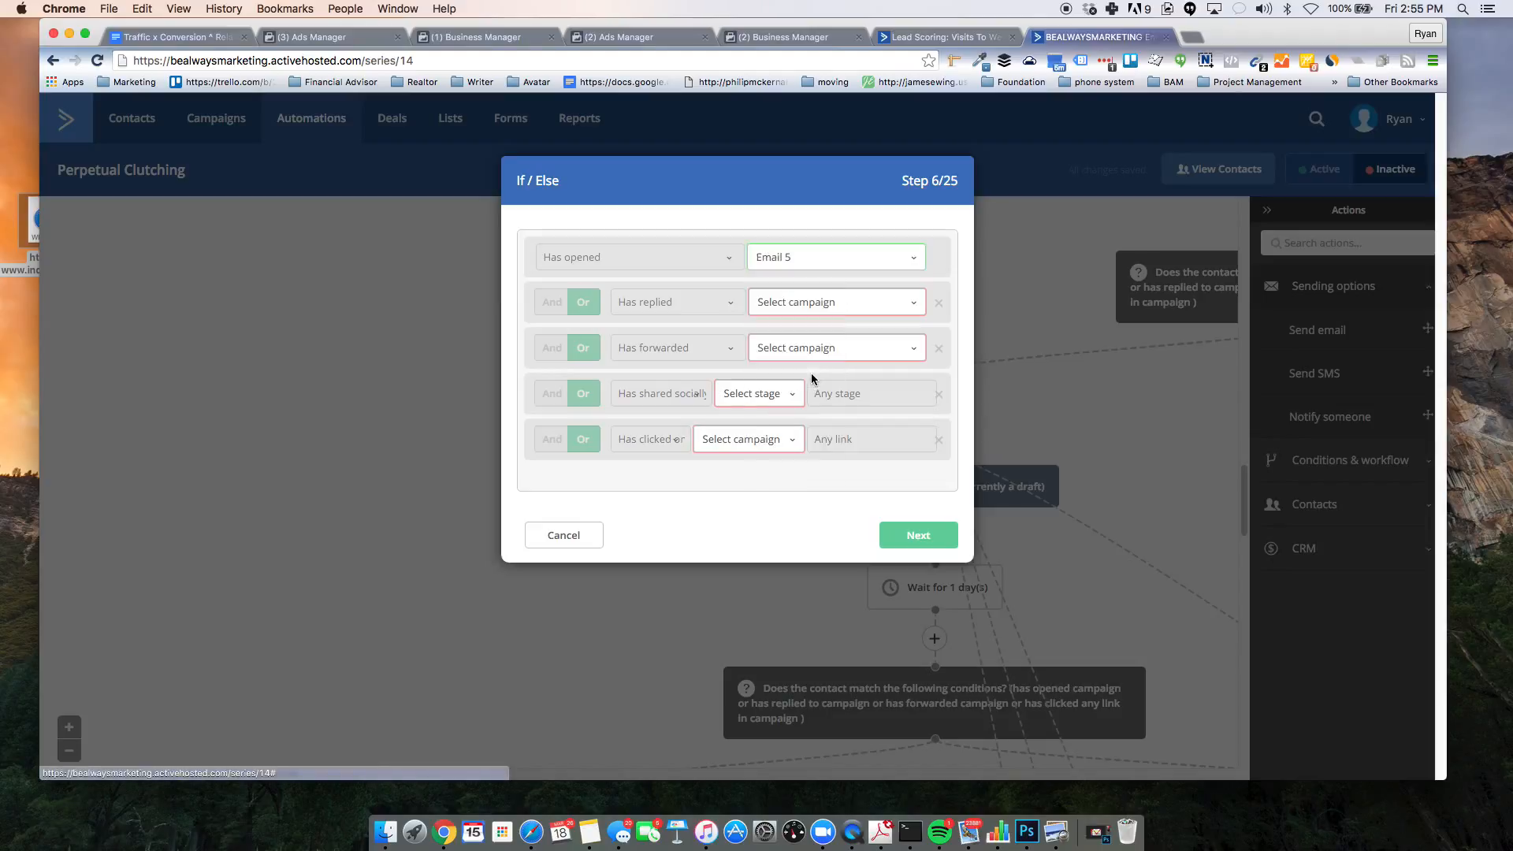
{"action": "left_click", "coordinate": [811, 308]}
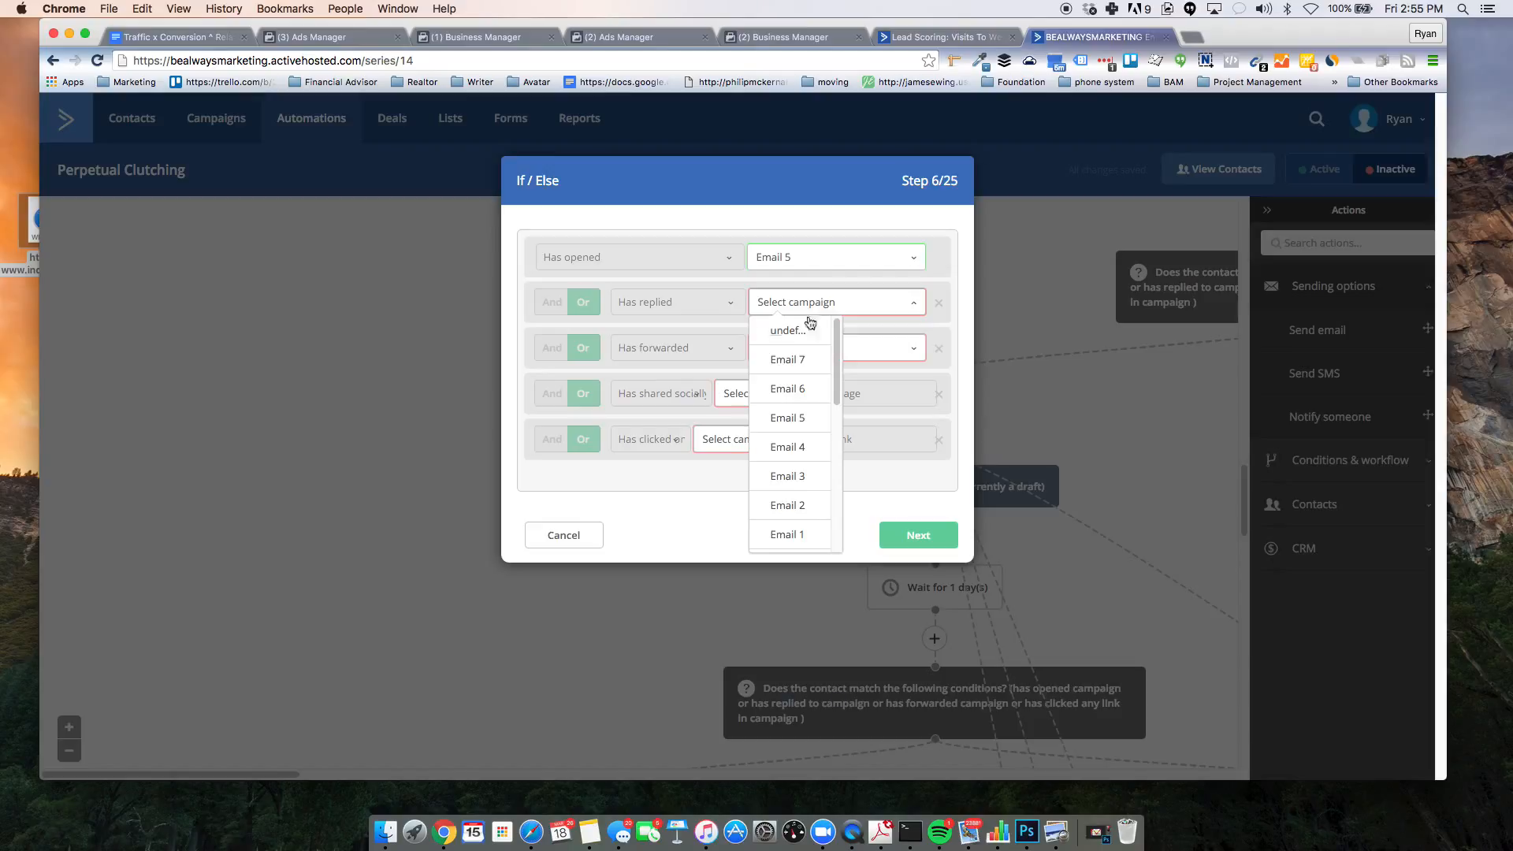
{"action": "left_click", "coordinate": [801, 416]}
{"action": "left_click", "coordinate": [797, 352]}
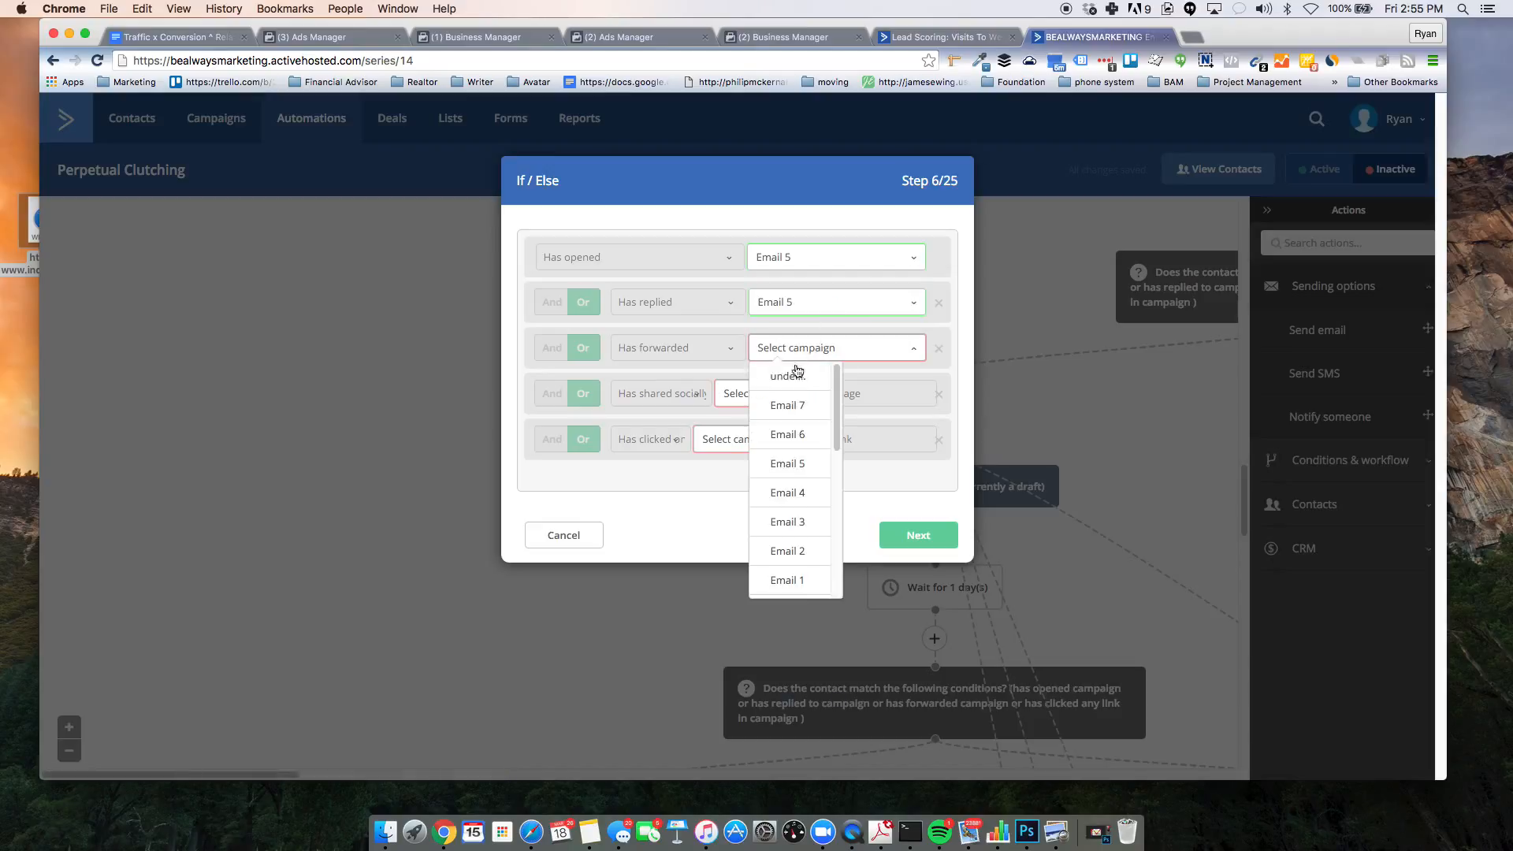
{"action": "left_click", "coordinate": [788, 465]}
{"action": "left_click", "coordinate": [786, 398]}
{"action": "left_click", "coordinate": [769, 506]}
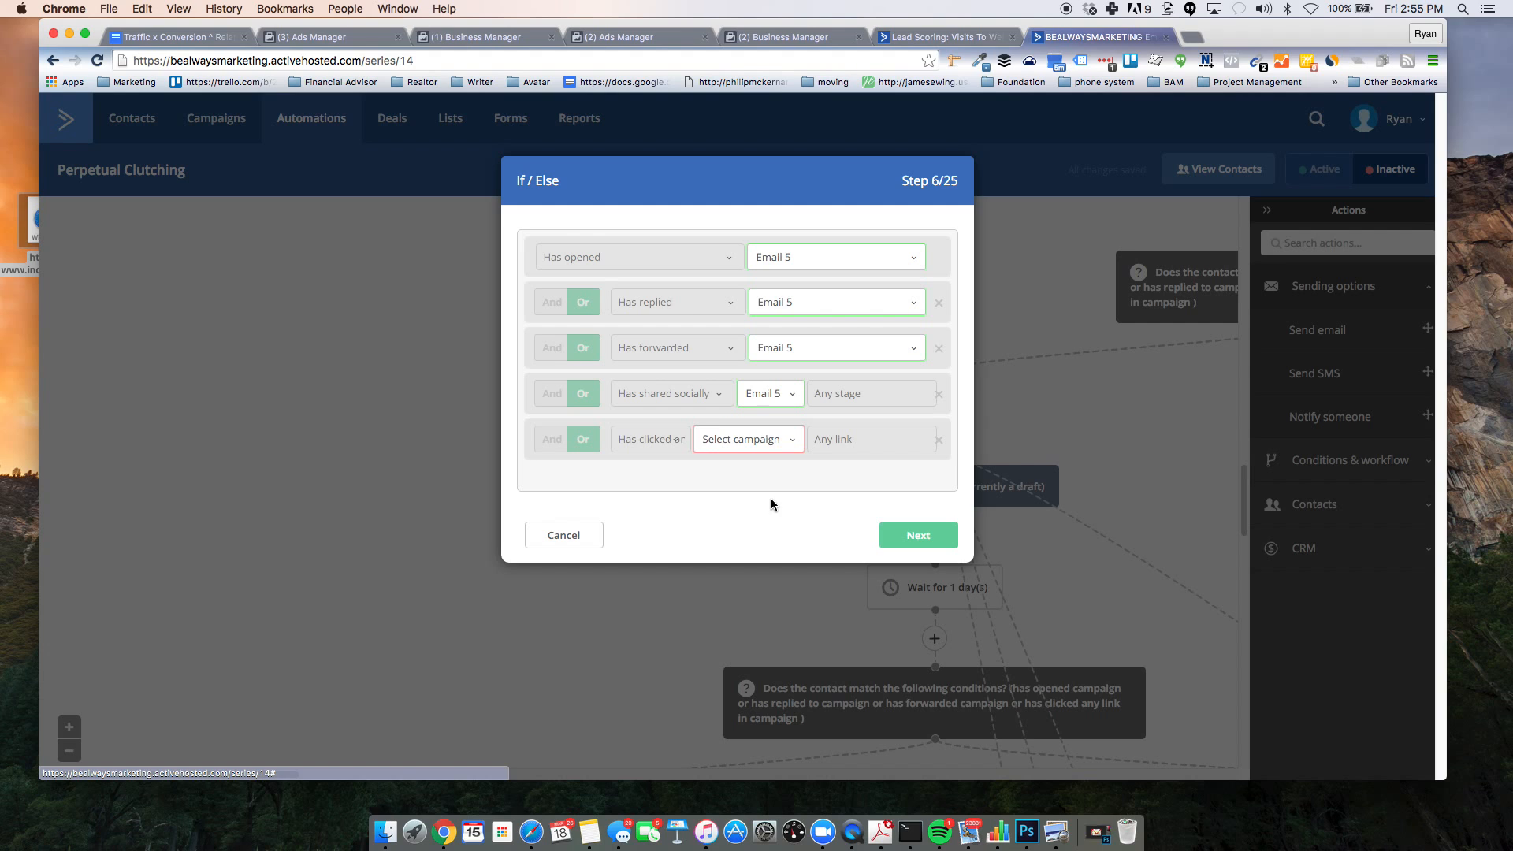
{"action": "left_click", "coordinate": [760, 439]}
{"action": "left_click", "coordinate": [754, 526]}
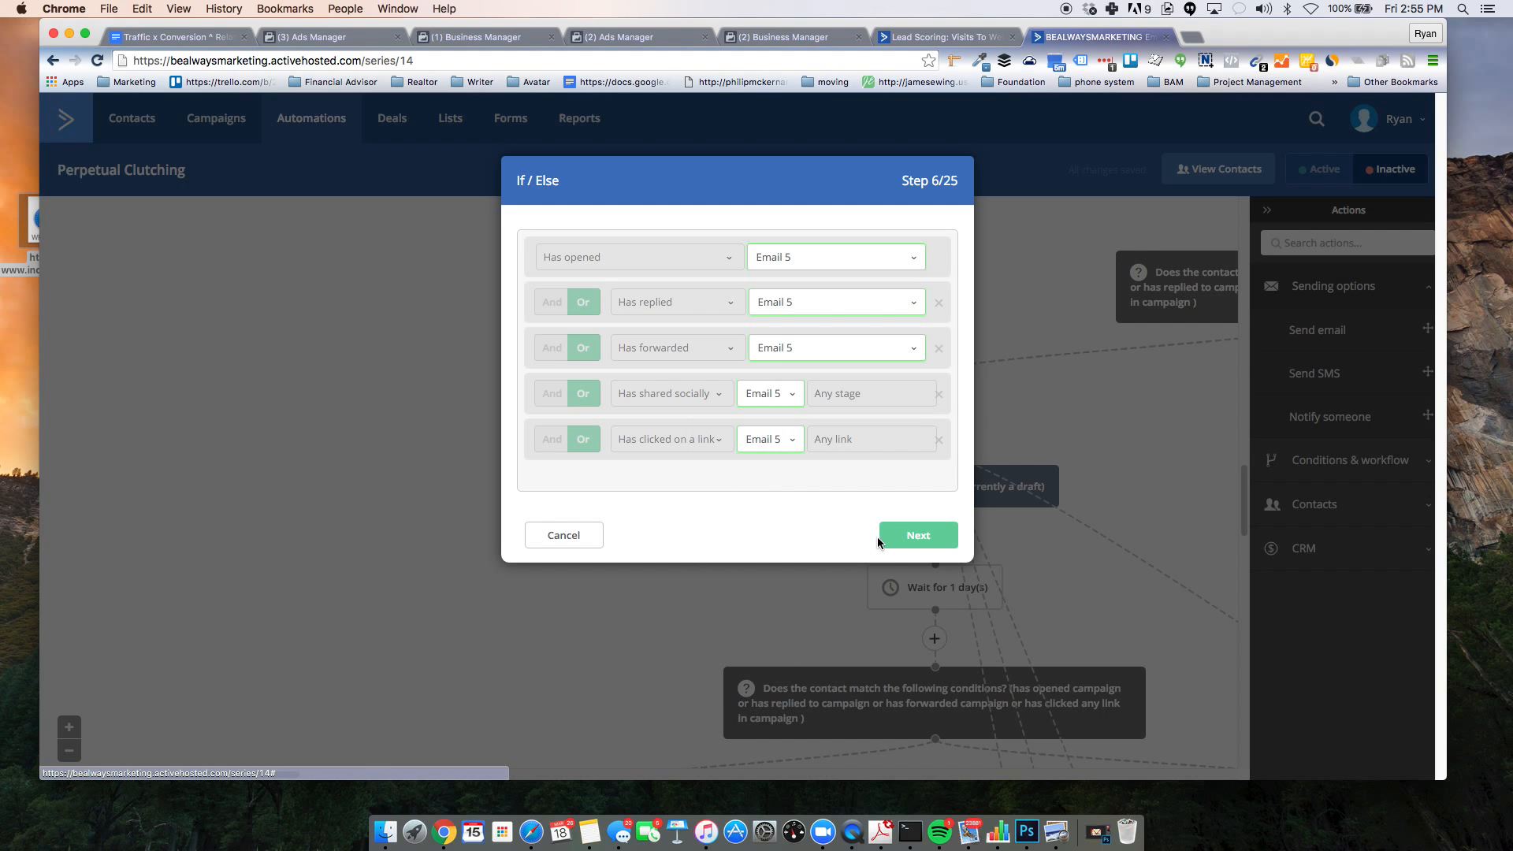
Step: Submit wizard step 6, and assign Email 6 to all five engagement conditions of the If/Else in step 7 and submit it
{"action": "left_click", "coordinate": [895, 534]}
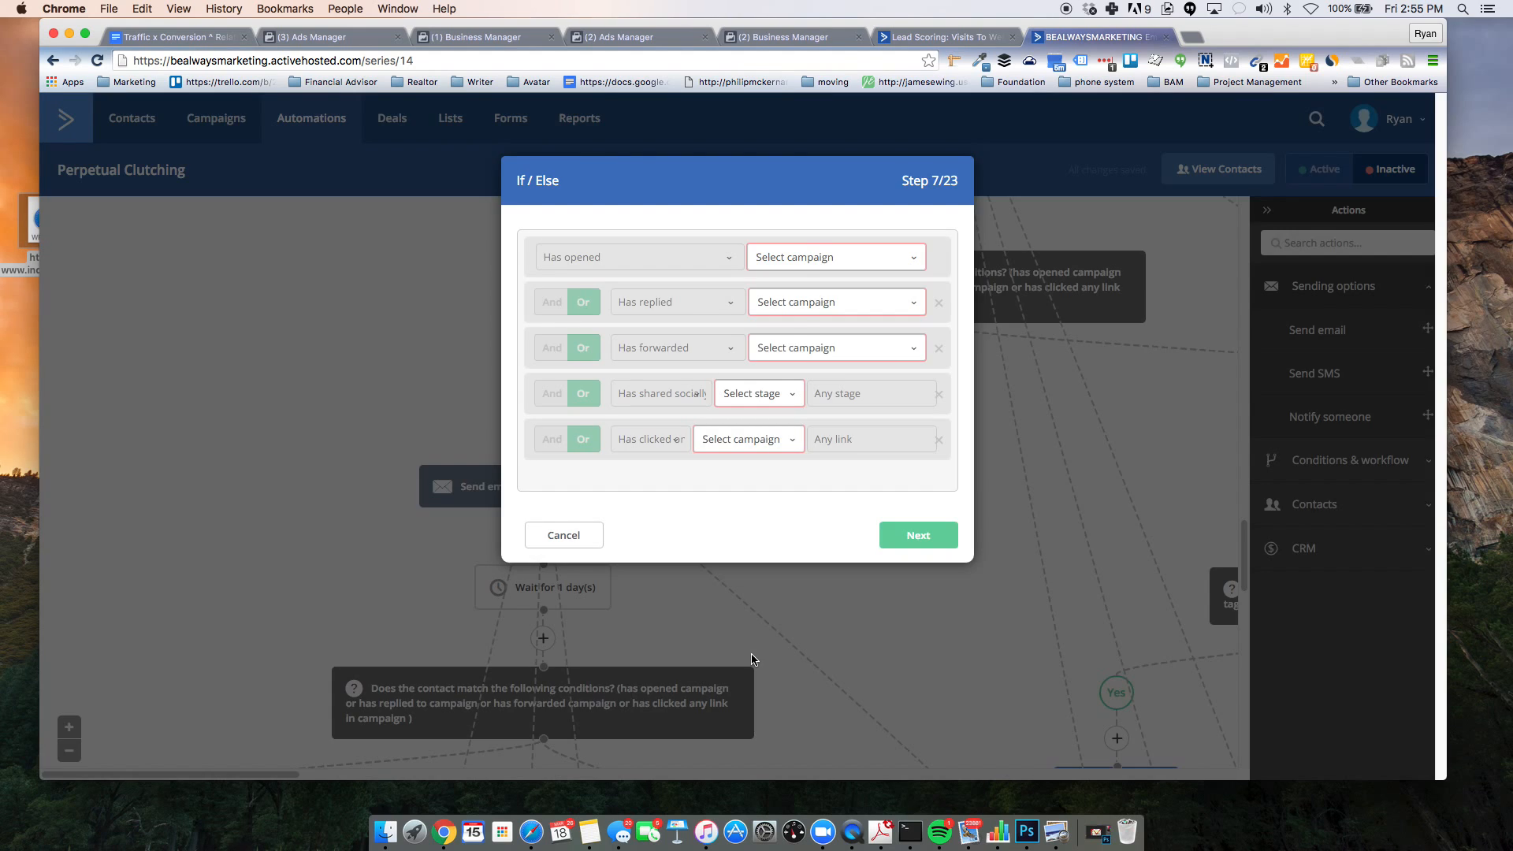
{"action": "left_click", "coordinate": [801, 256]}
{"action": "left_click", "coordinate": [811, 347]}
{"action": "left_click", "coordinate": [810, 303]}
{"action": "left_click", "coordinate": [807, 387]}
{"action": "left_click", "coordinate": [801, 347]}
{"action": "left_click", "coordinate": [802, 434]}
{"action": "left_click", "coordinate": [790, 388]}
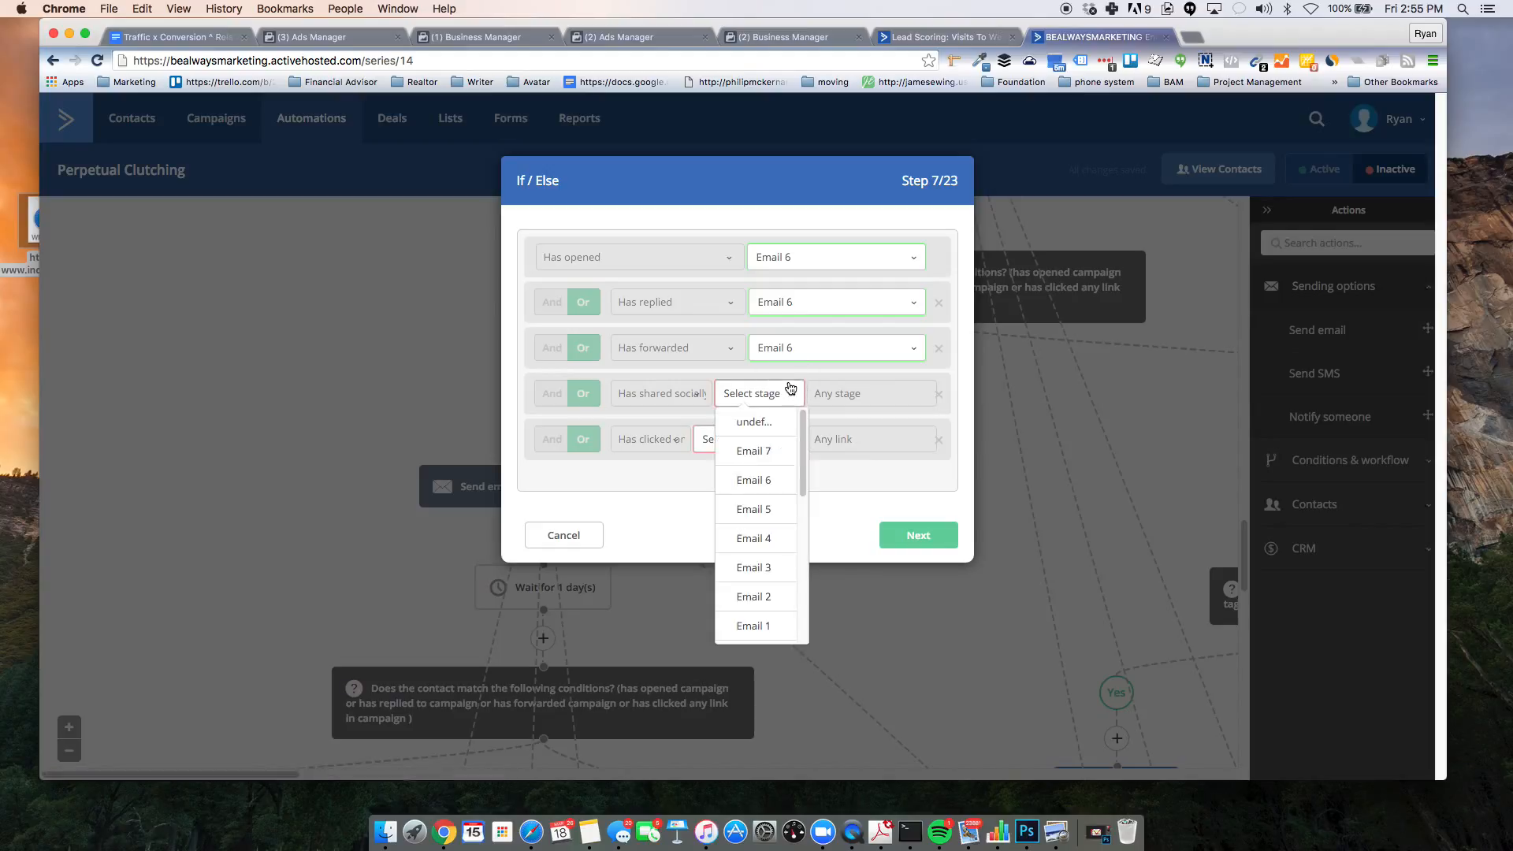
{"action": "left_click", "coordinate": [755, 481]}
{"action": "left_click", "coordinate": [753, 502]}
{"action": "left_click", "coordinate": [910, 536]}
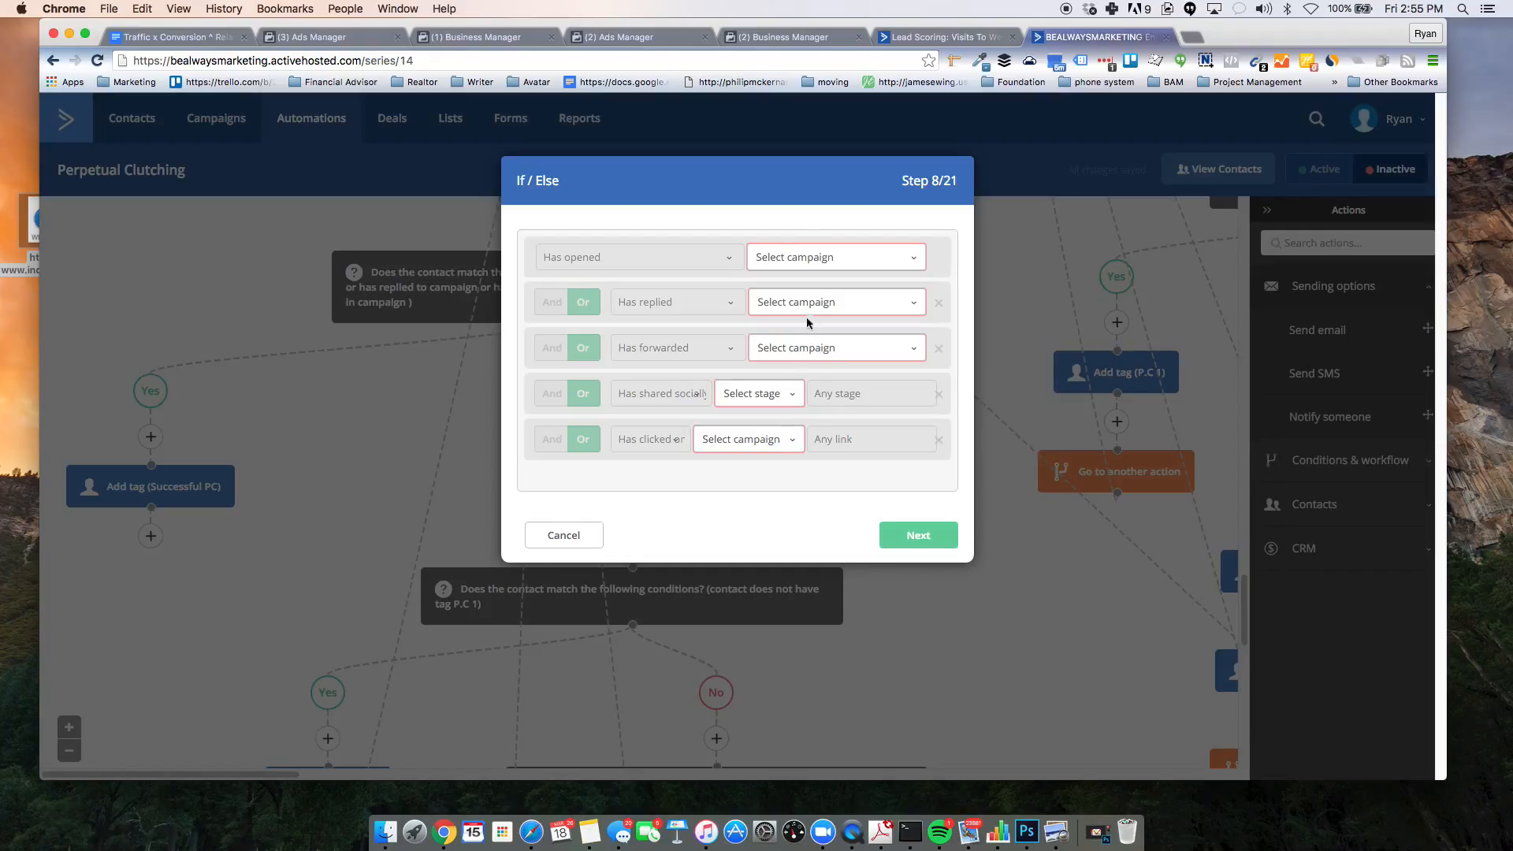
Step: Assign Email 7 to all five engagement conditions of the If/Else in wizard step 8, and submit it
{"action": "left_click", "coordinate": [796, 260]}
{"action": "left_click", "coordinate": [801, 315]}
{"action": "left_click", "coordinate": [801, 315]}
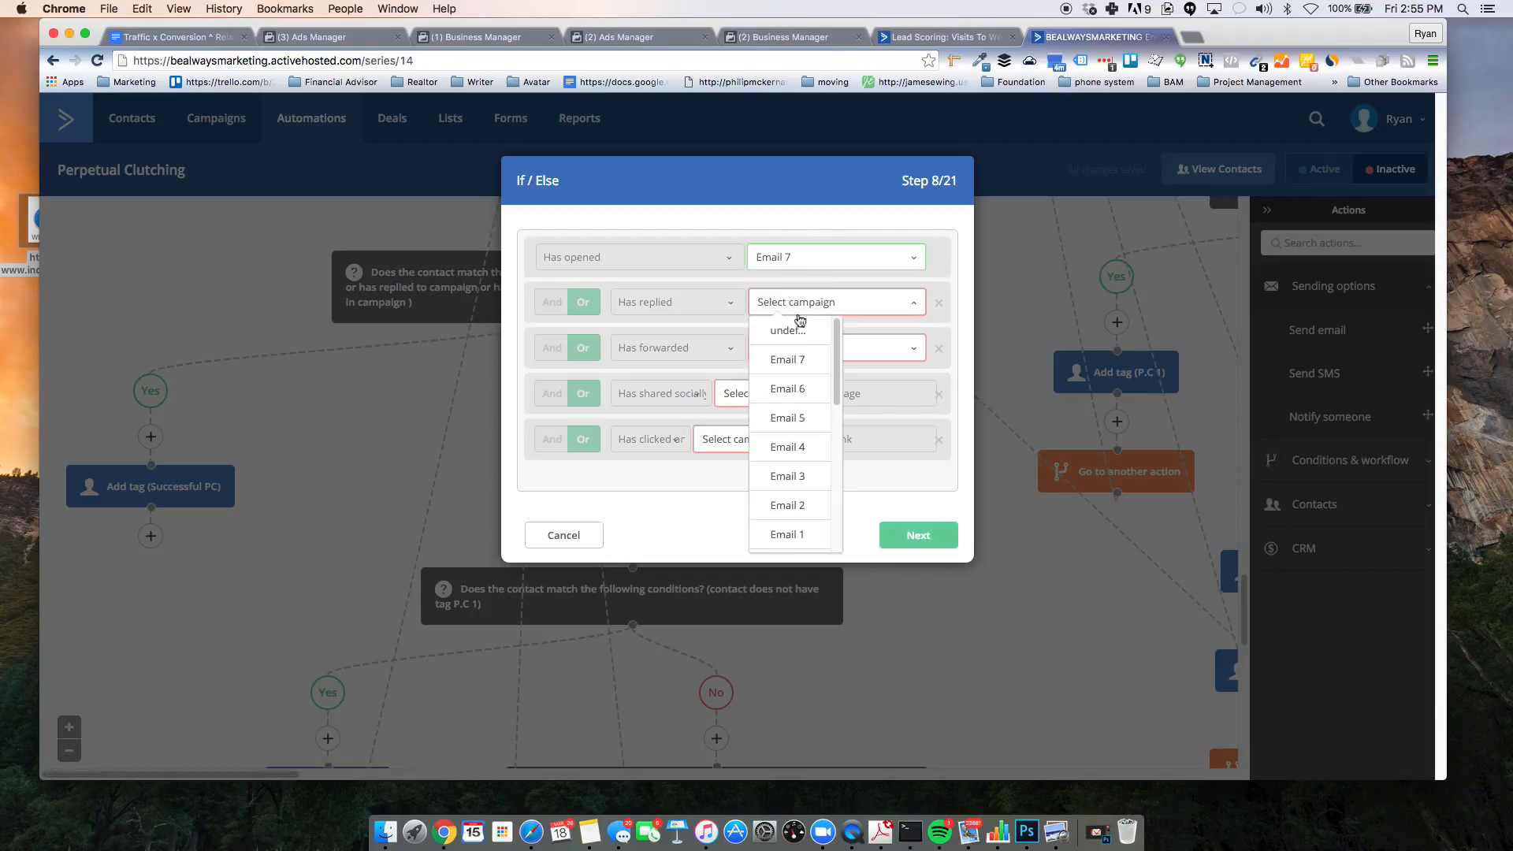
{"action": "left_click", "coordinate": [788, 353]}
{"action": "left_click", "coordinate": [791, 348]}
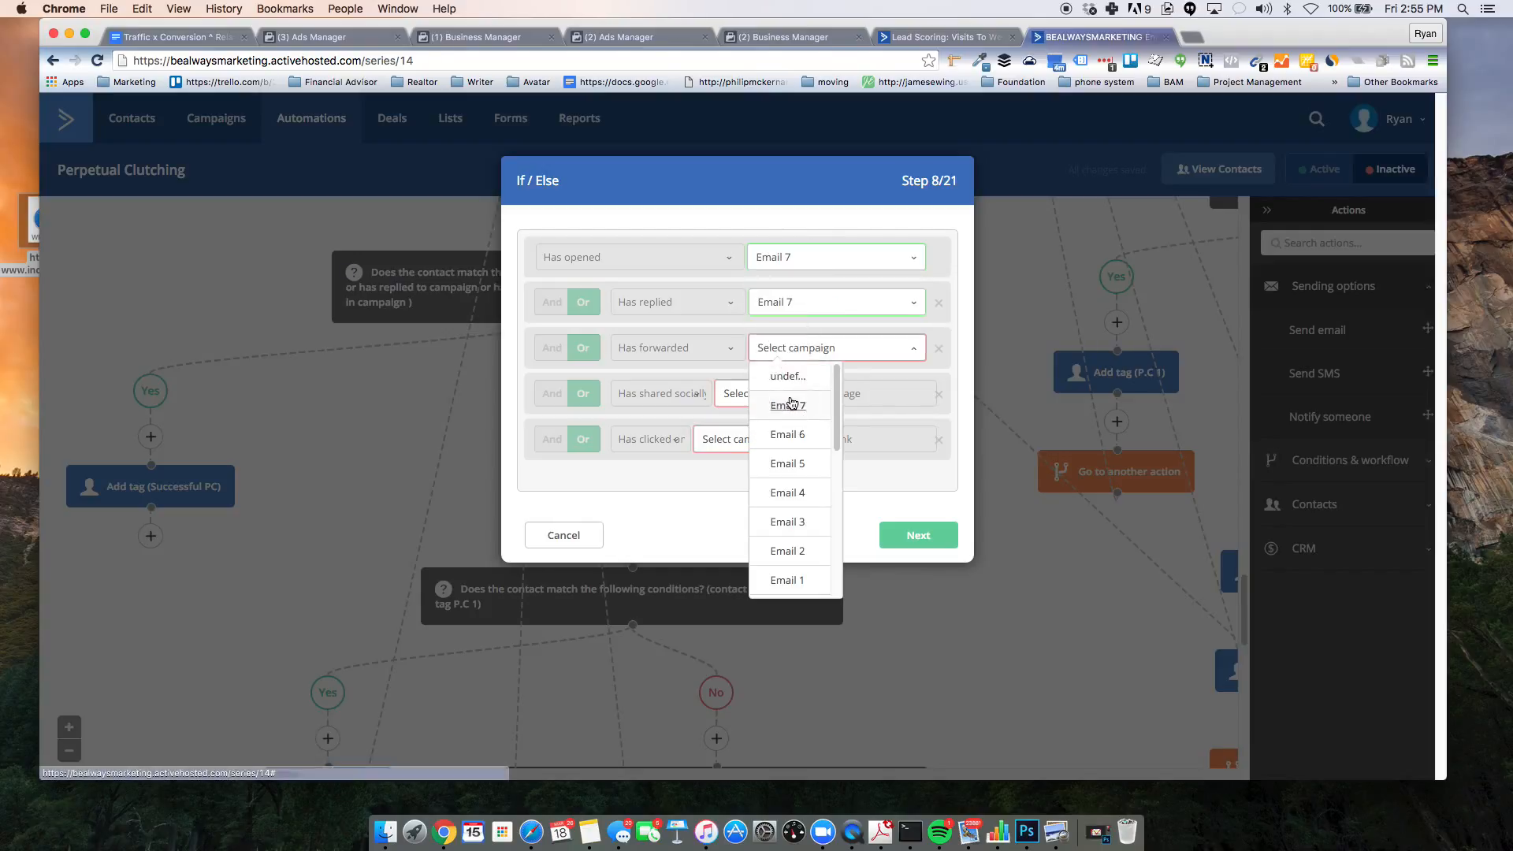
{"action": "left_click", "coordinate": [790, 404]}
{"action": "left_click", "coordinate": [777, 393]}
{"action": "left_click", "coordinate": [778, 452]}
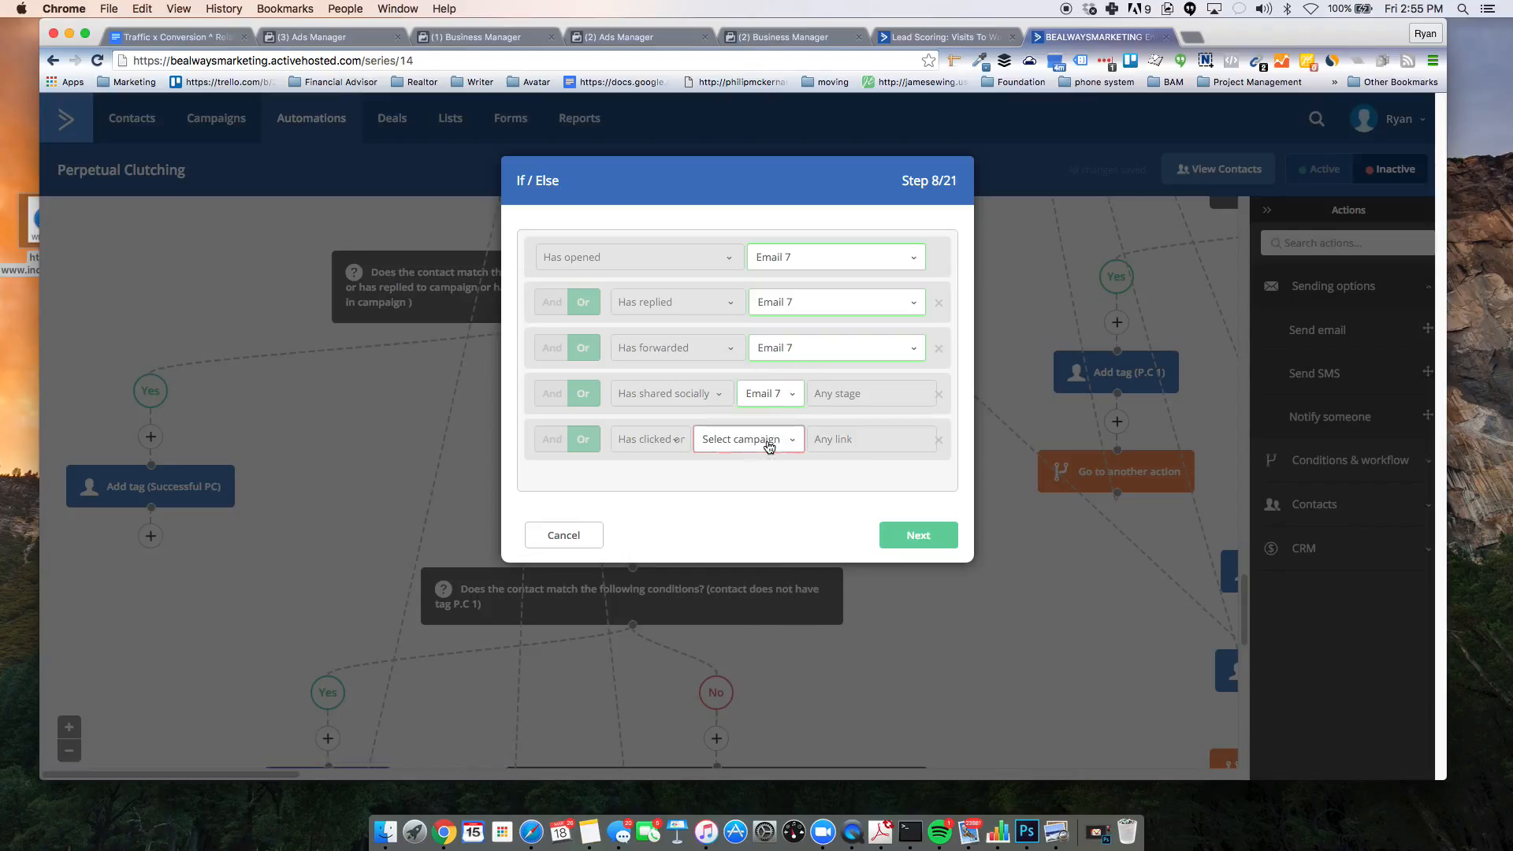
{"action": "left_click", "coordinate": [768, 442]}
{"action": "left_click", "coordinate": [766, 503]}
{"action": "left_click", "coordinate": [898, 543]}
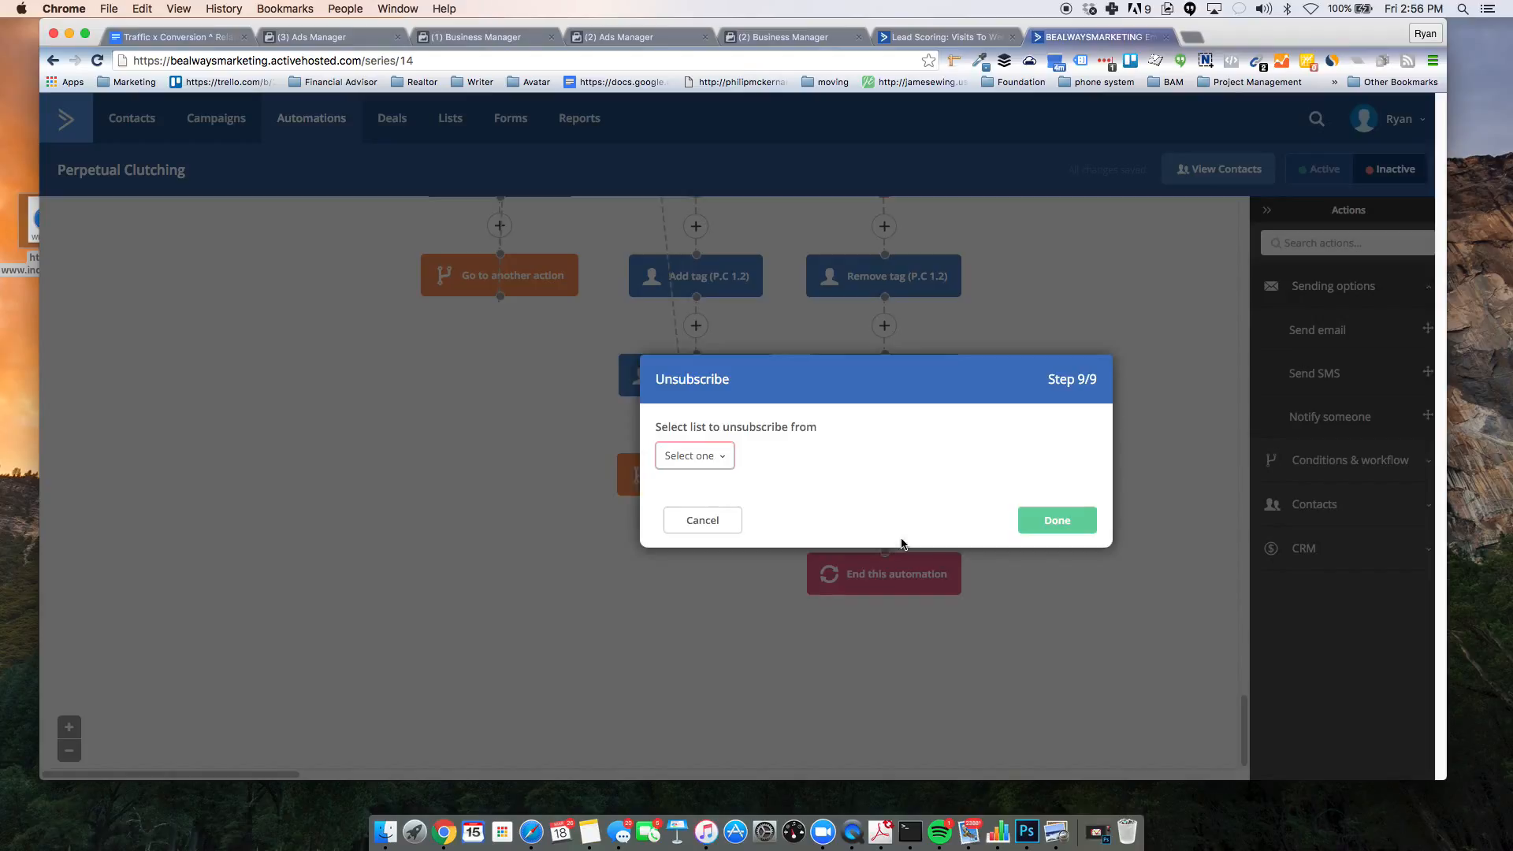
Step: Set the list to unsubscribe from to Leads in wizard step 9, and finish the setup wizard
{"action": "left_click", "coordinate": [690, 455]}
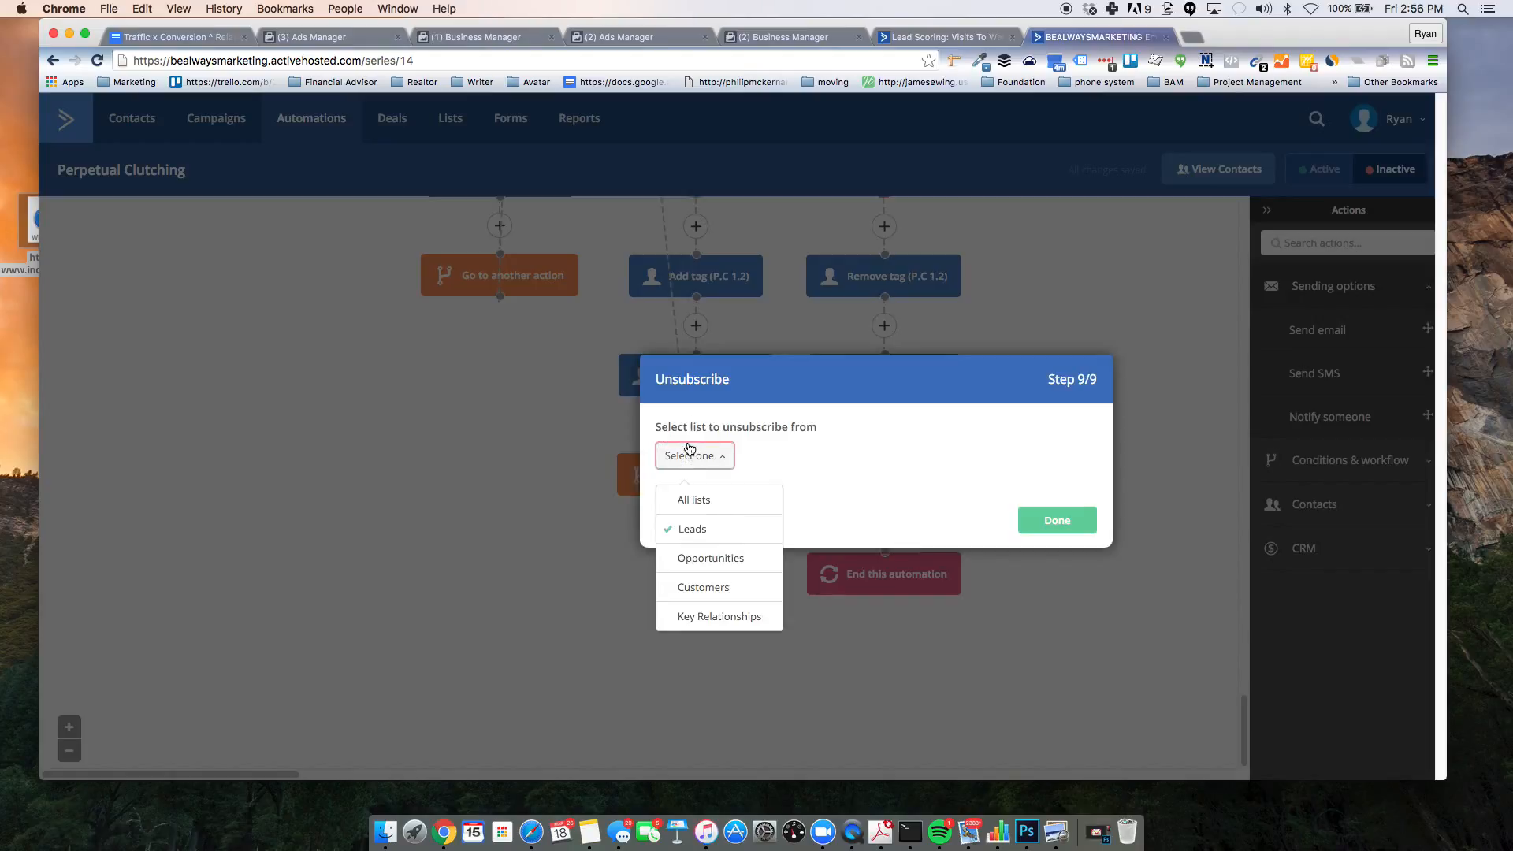
{"action": "left_click", "coordinate": [852, 453]}
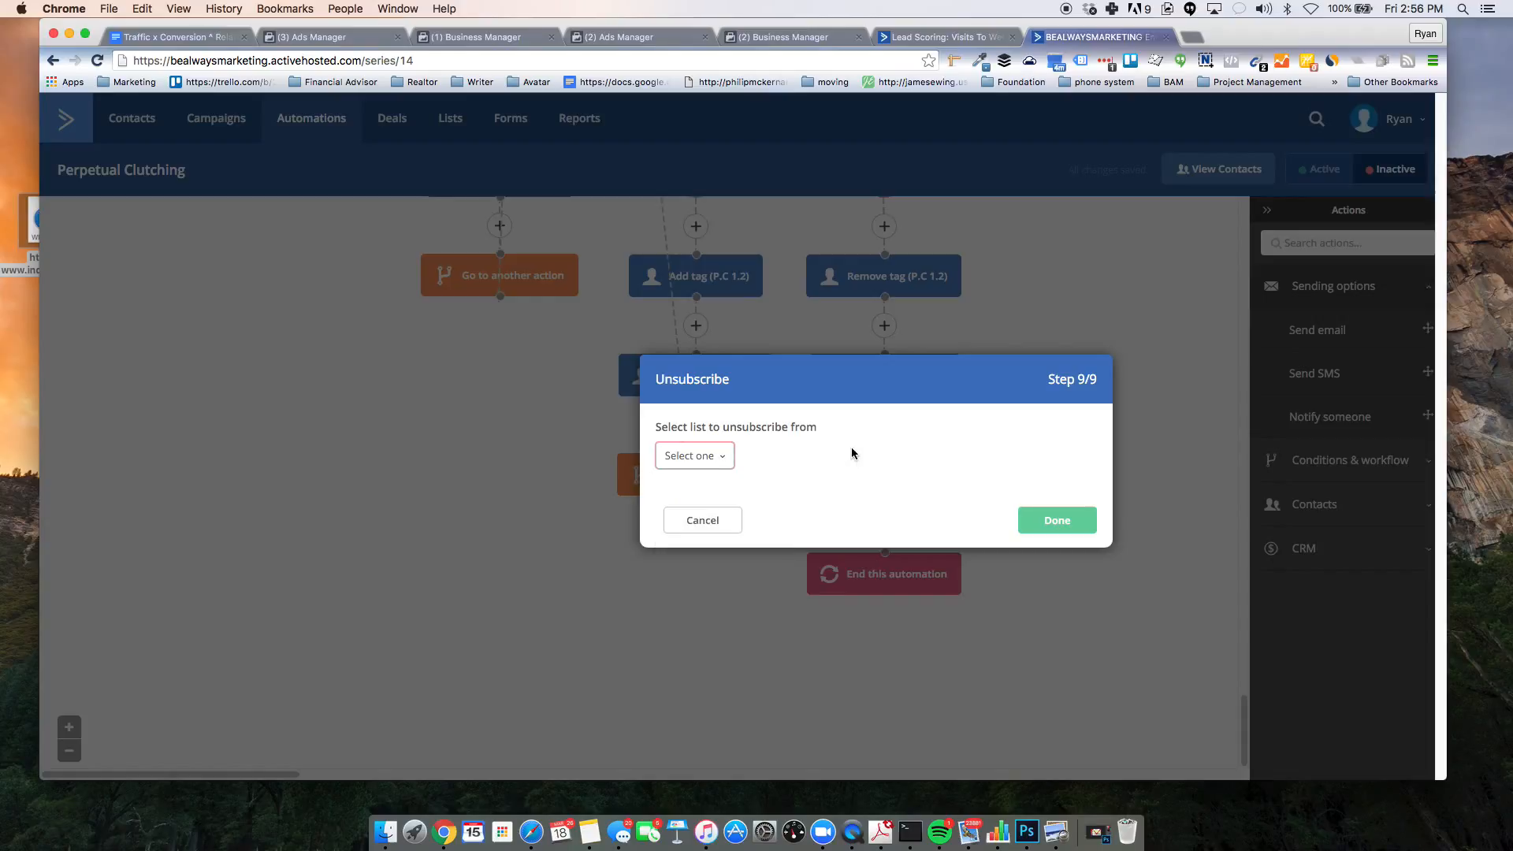
{"action": "left_click", "coordinate": [706, 461]}
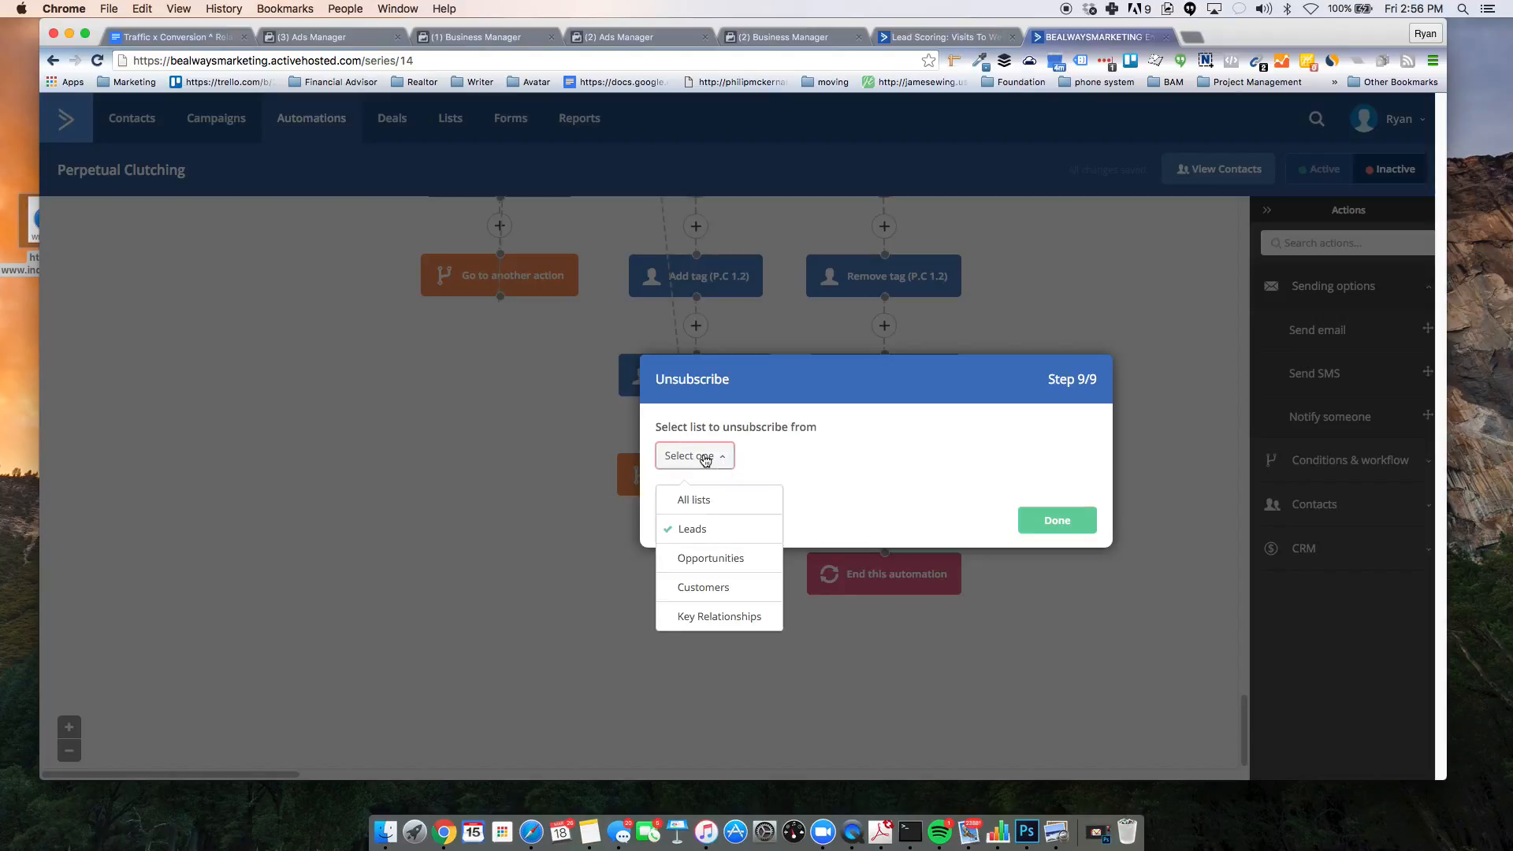
{"action": "left_click", "coordinate": [701, 538]}
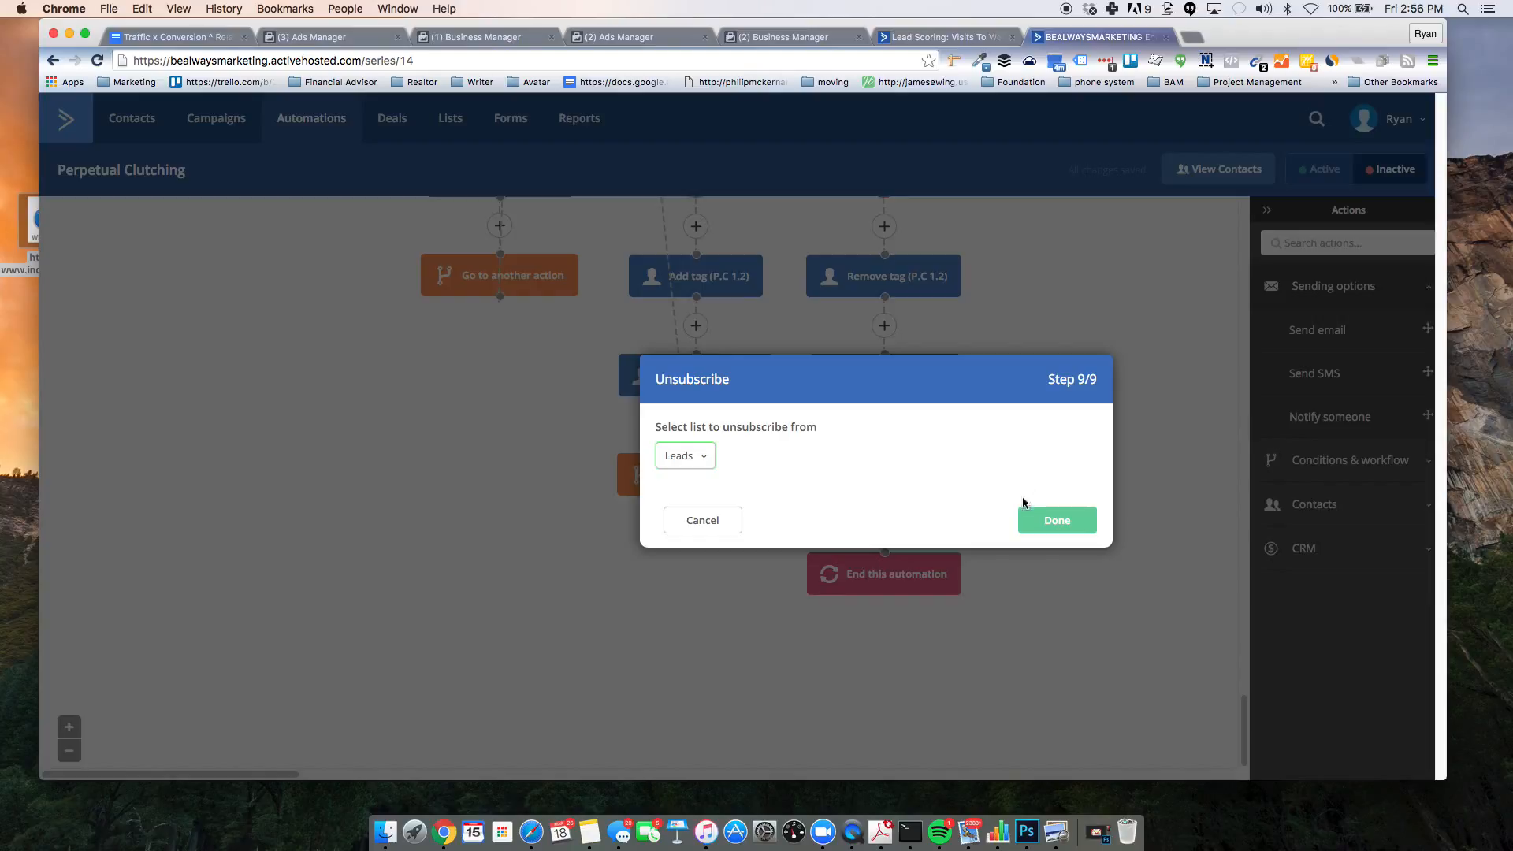
{"action": "left_click", "coordinate": [1059, 520]}
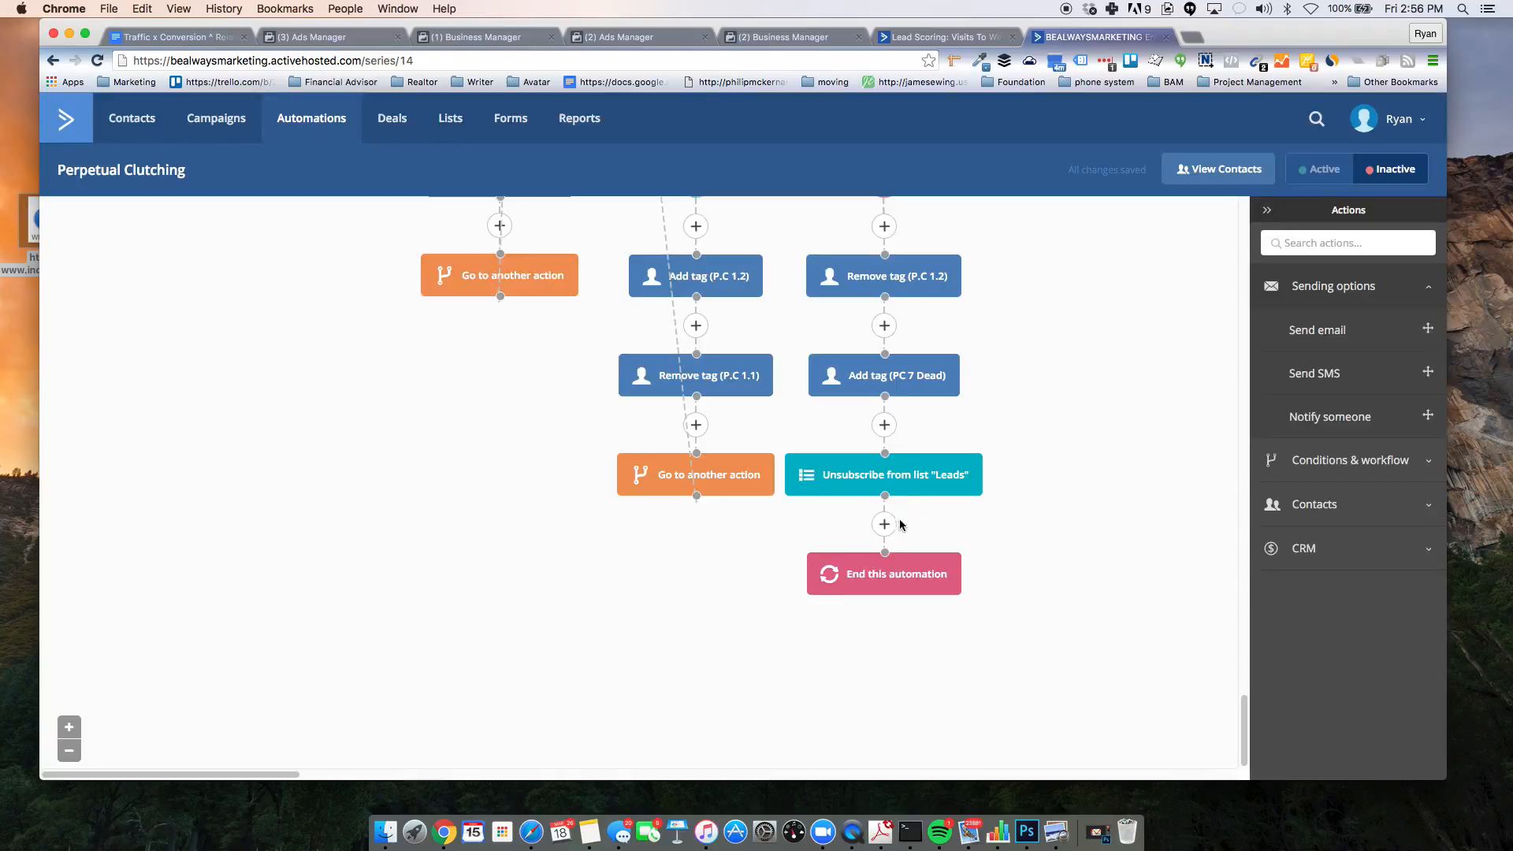
Step: Correct the tag added just before the unsubscribe action to "P.C 7 Dead" and save it
{"action": "mouse_move", "coordinate": [887, 387]}
{"action": "left_click", "coordinate": [886, 363]}
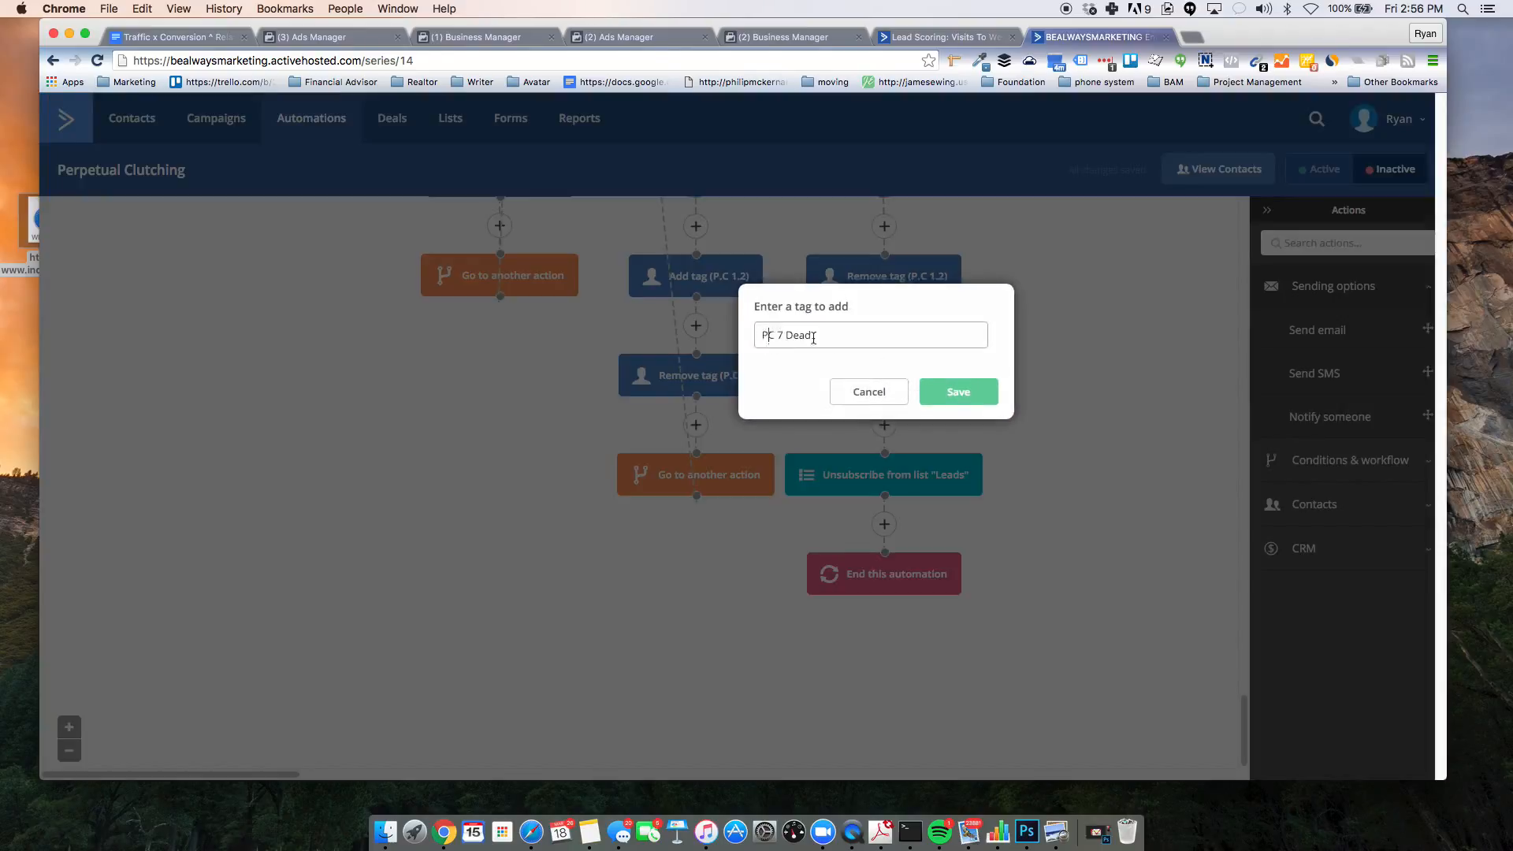
{"action": "type", "text": "."}
{"action": "left_click", "coordinate": [960, 391]}
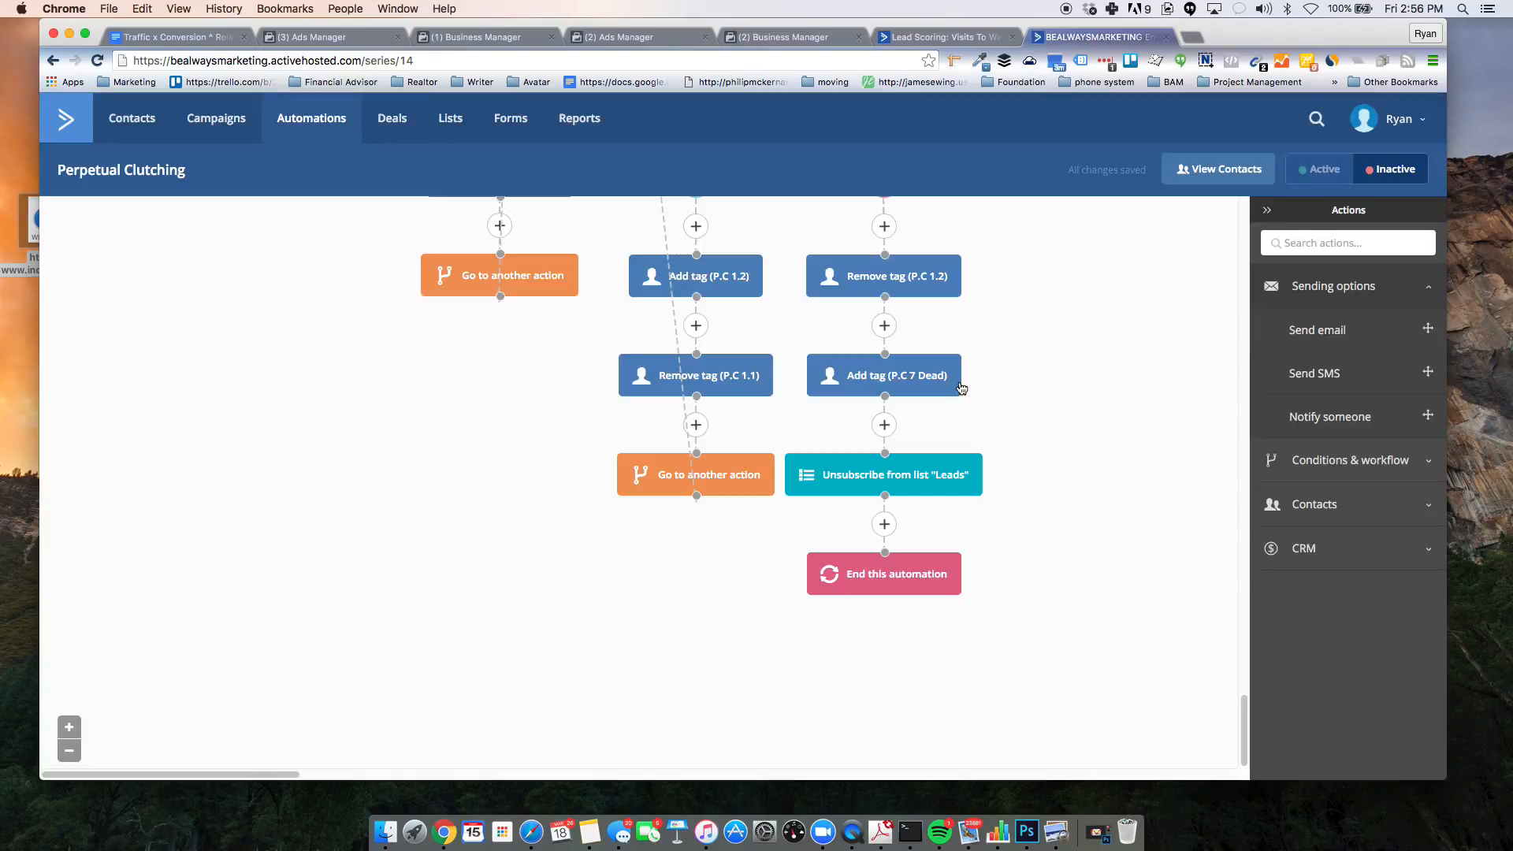
Step: Reword the tag added just before the unsubscribe action as "P.C 7 Emails (Dead Lead)" and save it
{"action": "mouse_move", "coordinate": [959, 390]}
{"action": "left_click", "coordinate": [922, 386]}
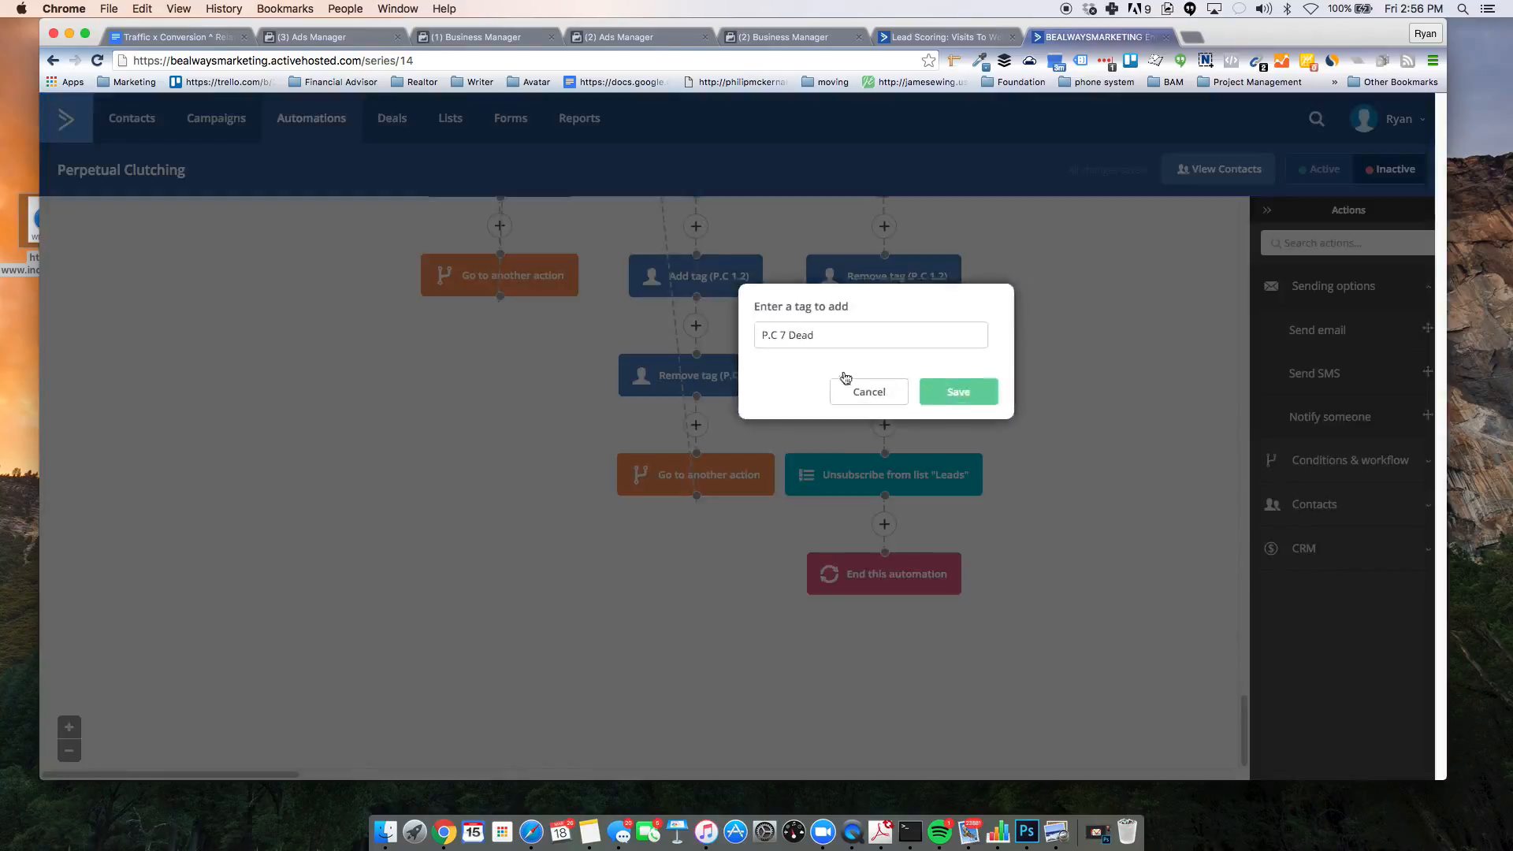
{"action": "left_click", "coordinate": [789, 335]}
{"action": "type", "text": "Emails"}
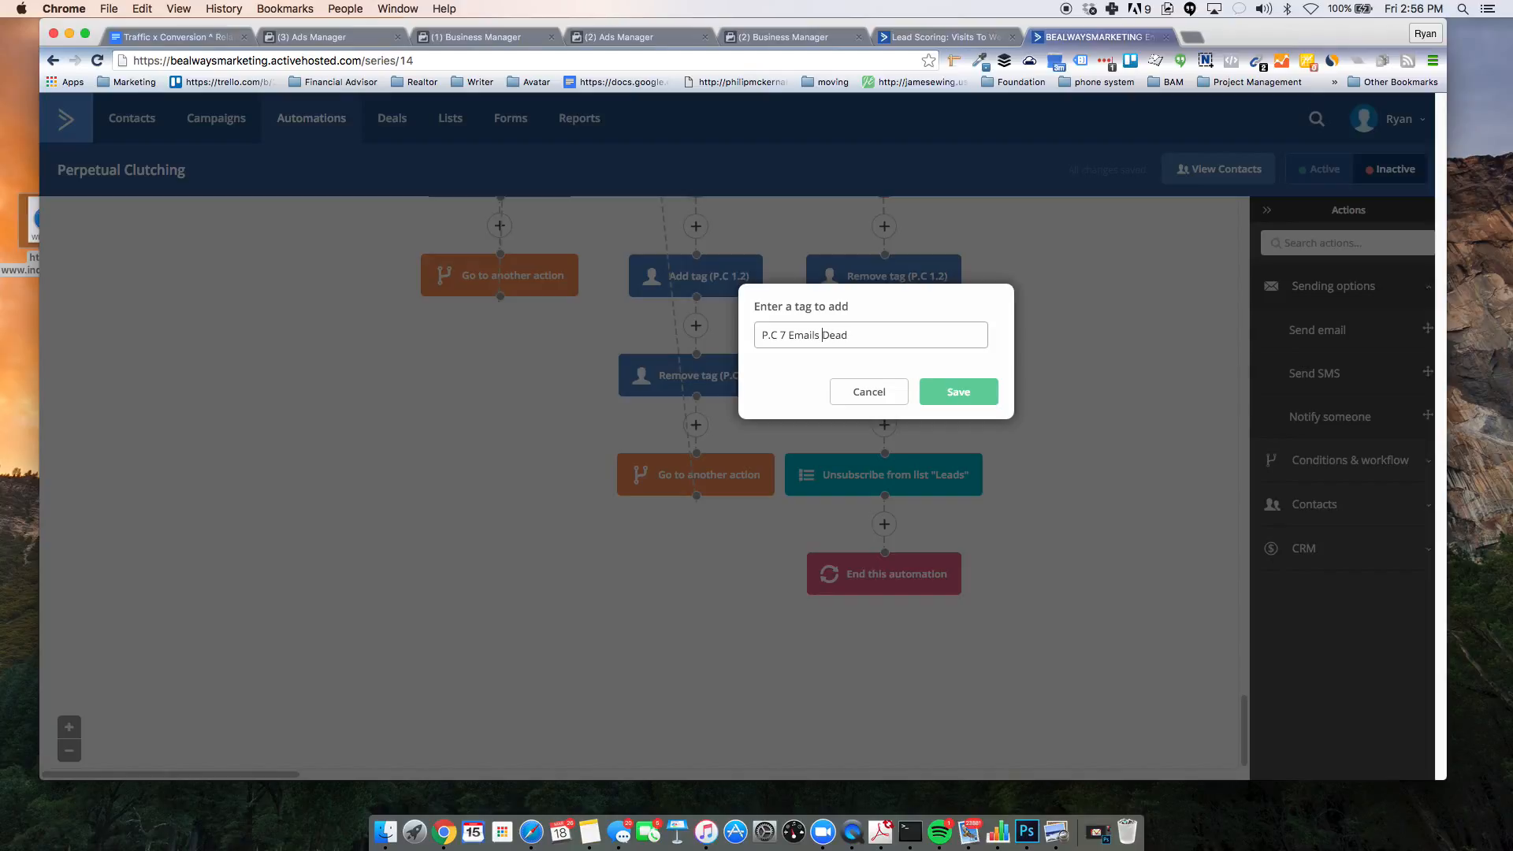
{"action": "type", "text": " (Dead Lead)"}
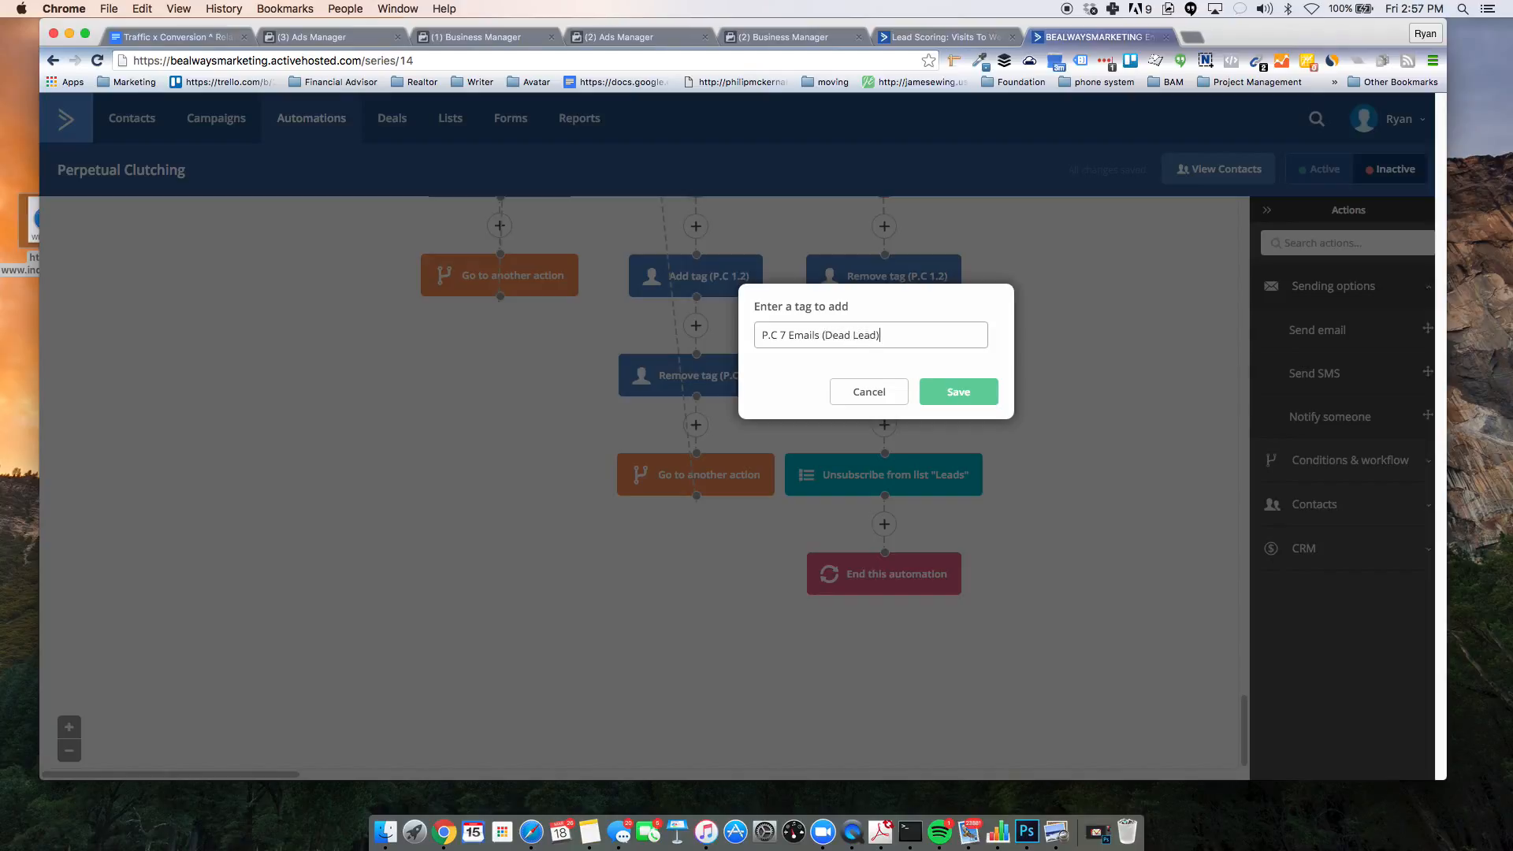
{"action": "left_click", "coordinate": [948, 397]}
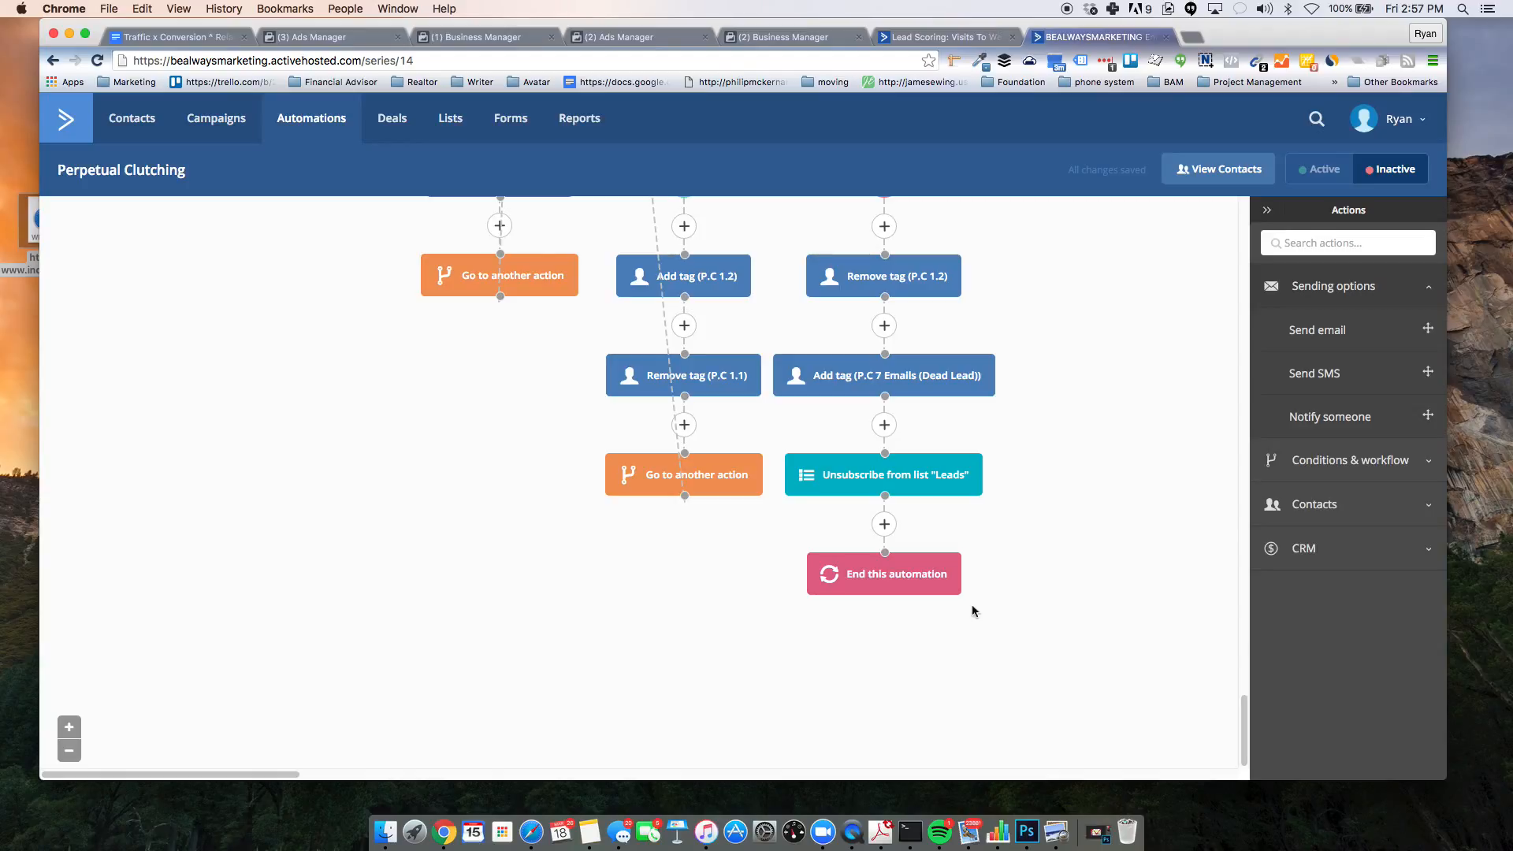
Step: Examine the P.C tag conditions and branches at the end of the automation, from the last action upward
{"action": "scroll", "coordinate": [999, 561], "scroll_direction": "up", "scroll_amount": 1}
{"action": "scroll", "coordinate": [999, 560], "scroll_direction": "up", "scroll_amount": 5}
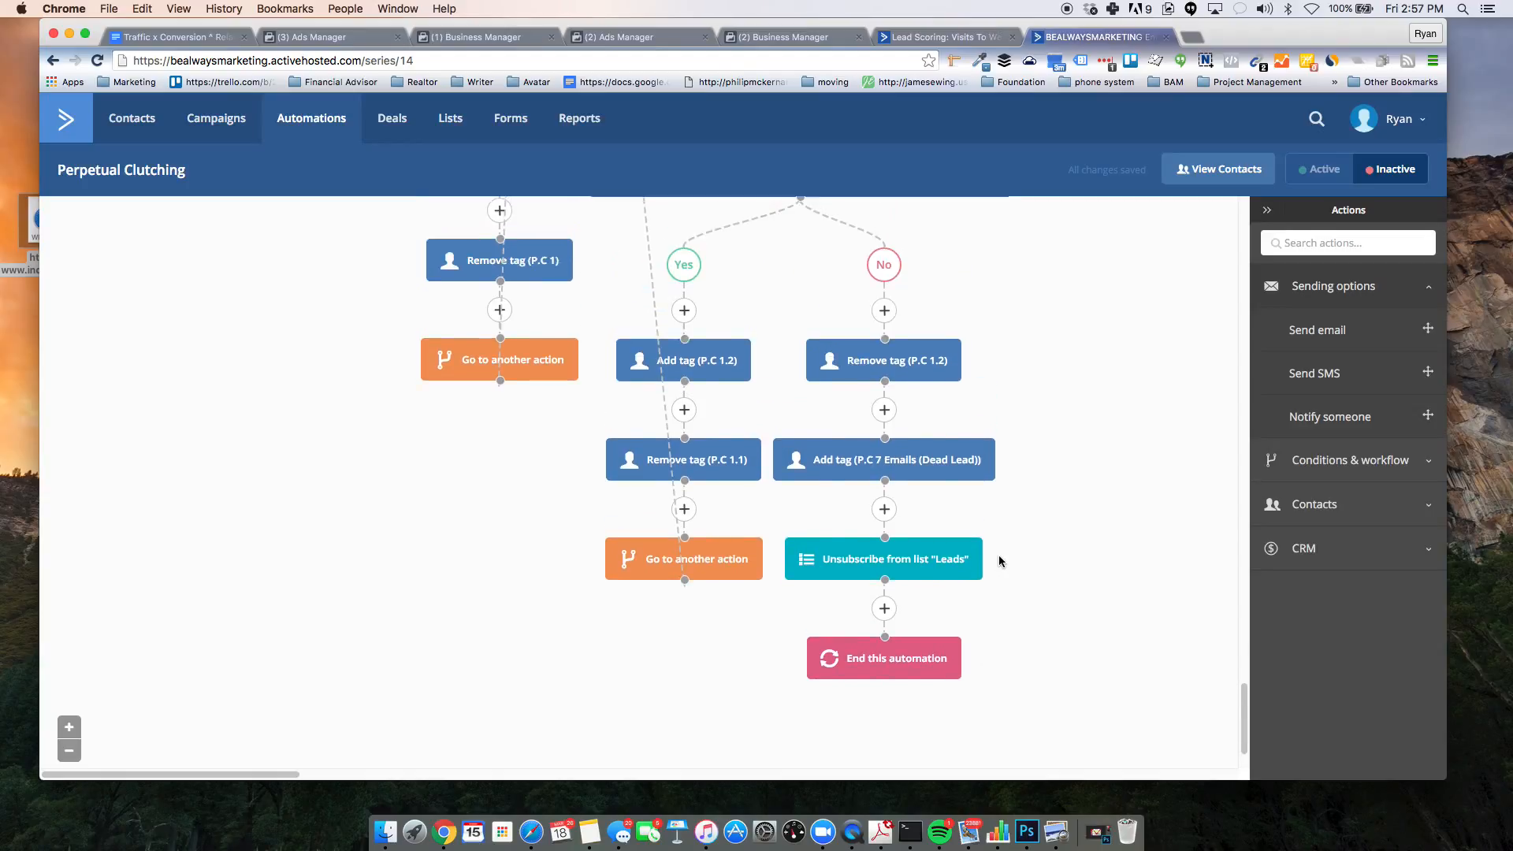
{"action": "scroll", "coordinate": [1000, 561], "scroll_direction": "up", "scroll_amount": 12}
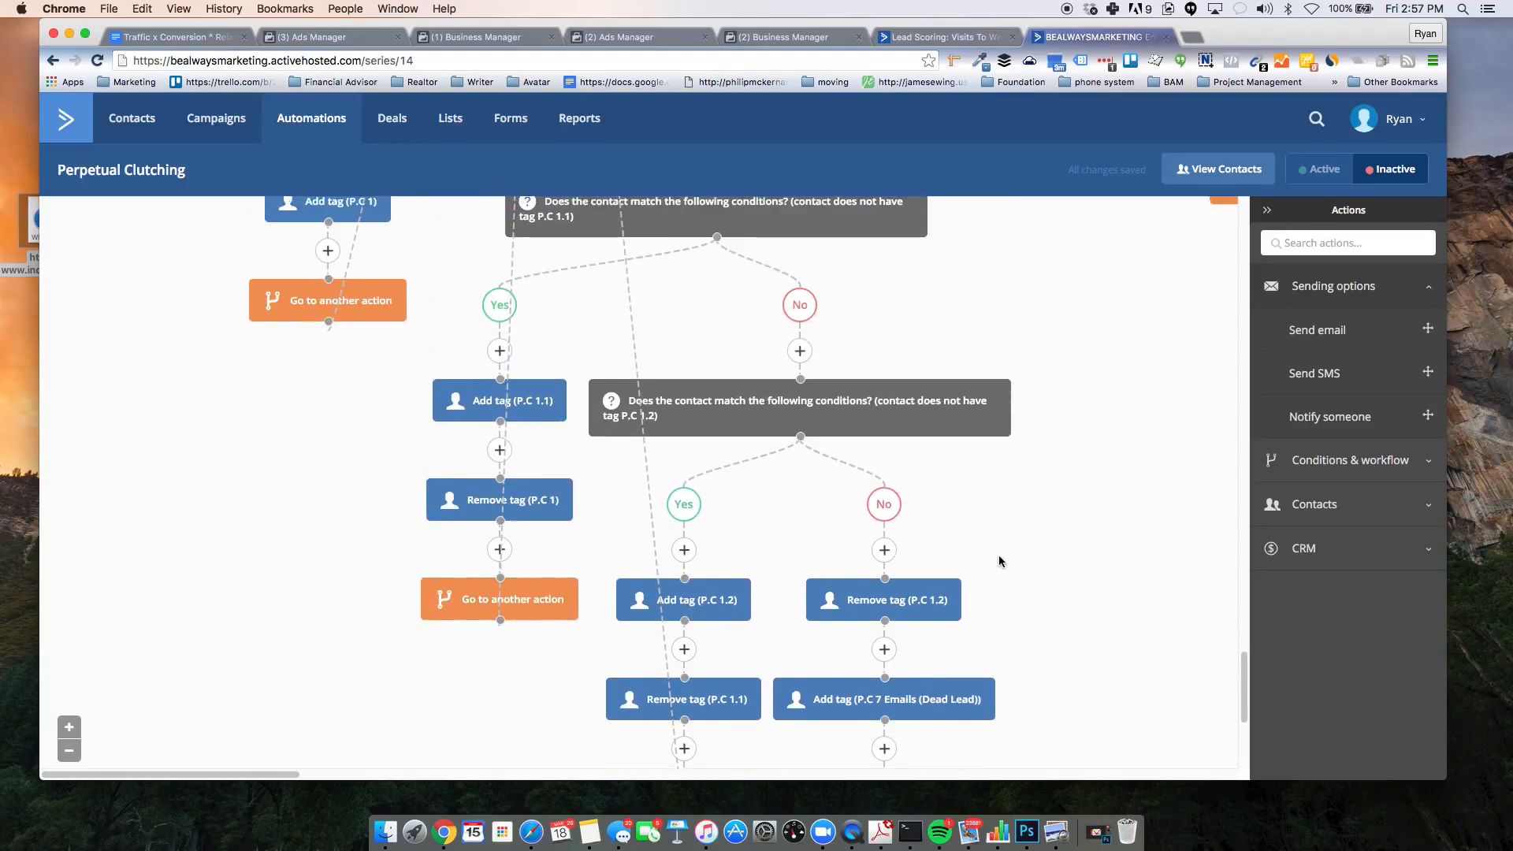
{"action": "scroll", "coordinate": [999, 561], "scroll_direction": "up", "scroll_amount": 3}
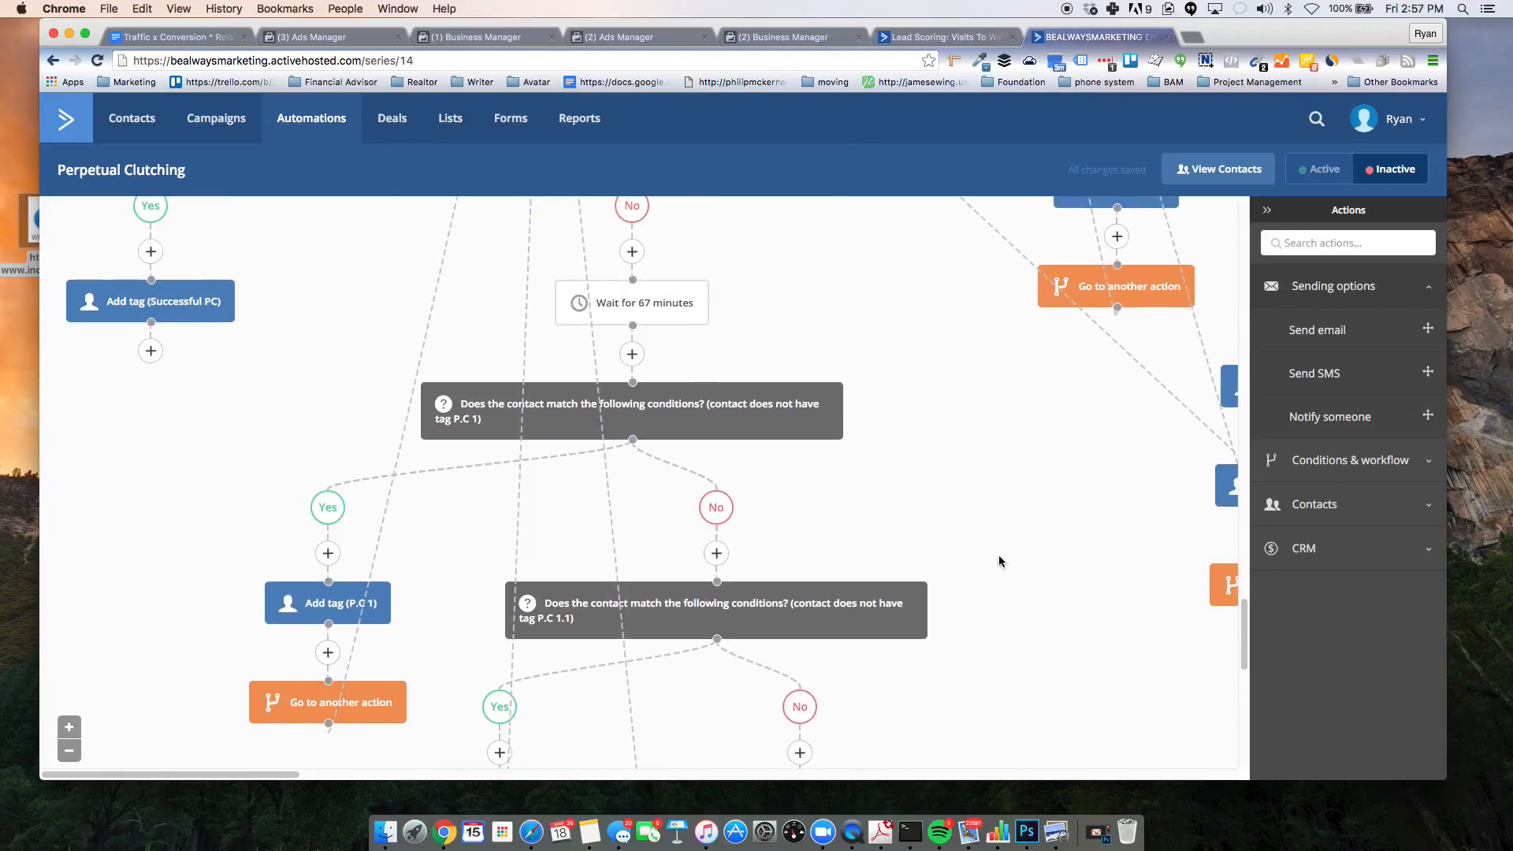
{"action": "left_click", "coordinate": [70, 751]}
{"action": "left_click", "coordinate": [69, 757]}
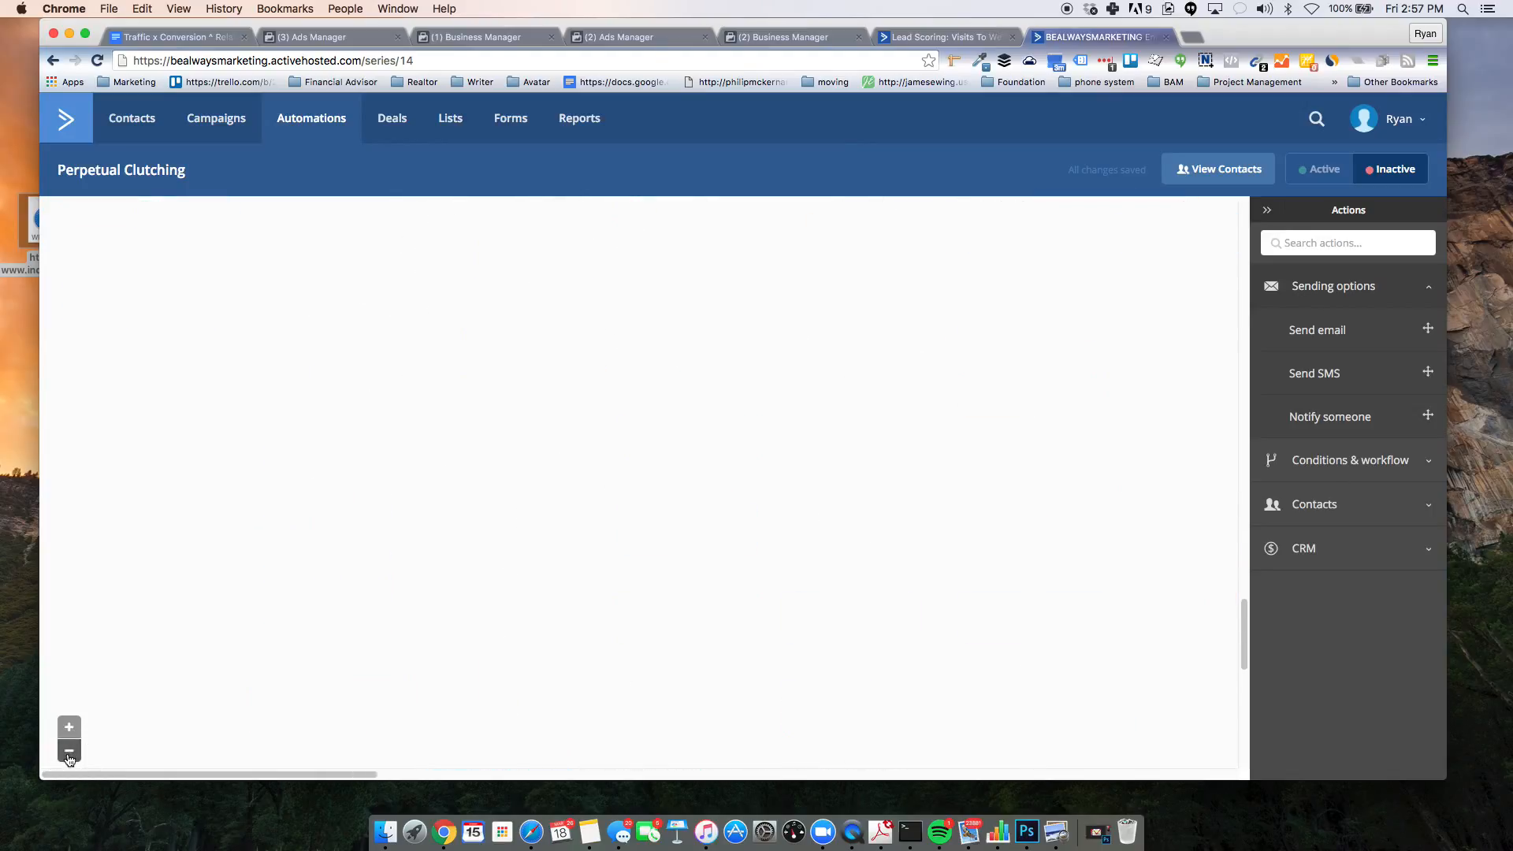
{"action": "left_click", "coordinate": [66, 754]}
{"action": "left_click", "coordinate": [65, 753]}
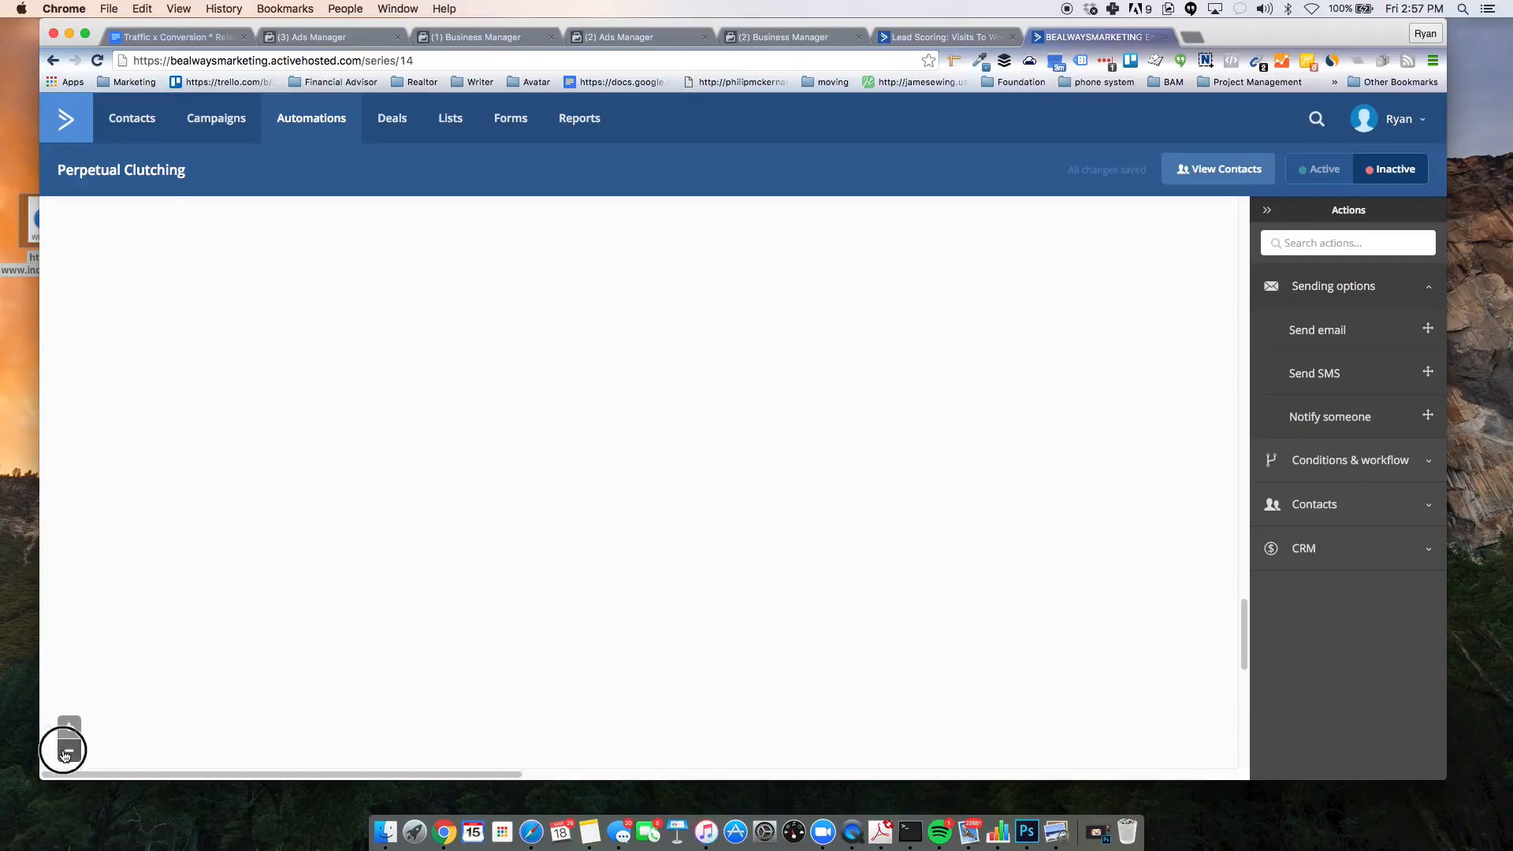
{"action": "scroll", "coordinate": [508, 680], "scroll_direction": "up", "scroll_amount": 5}
{"action": "scroll", "coordinate": [508, 681], "scroll_direction": "up", "scroll_amount": 10}
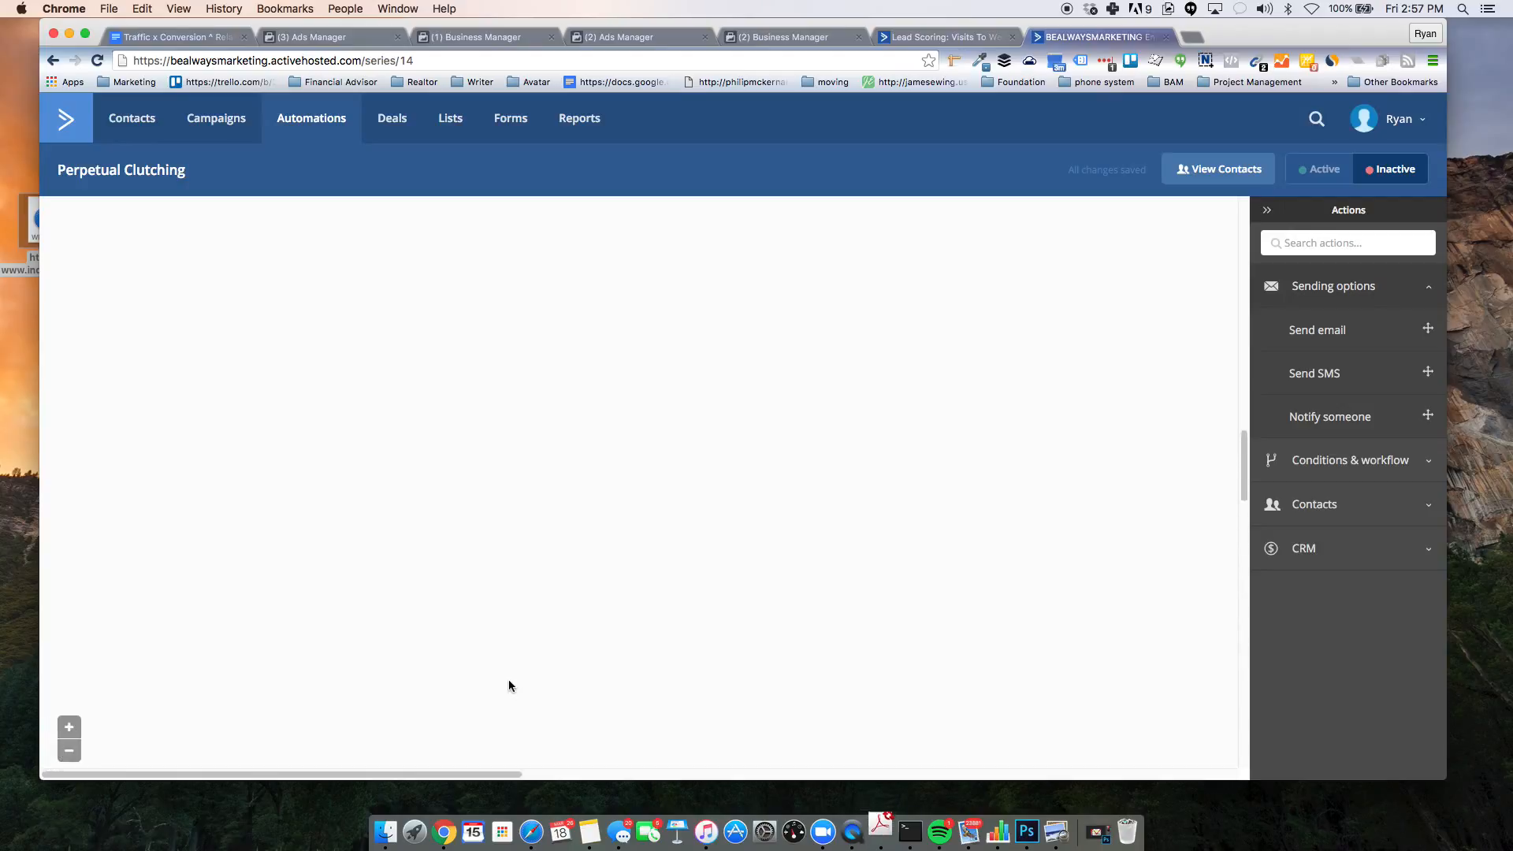
{"action": "scroll", "coordinate": [508, 680], "scroll_direction": "left", "scroll_amount": 5}
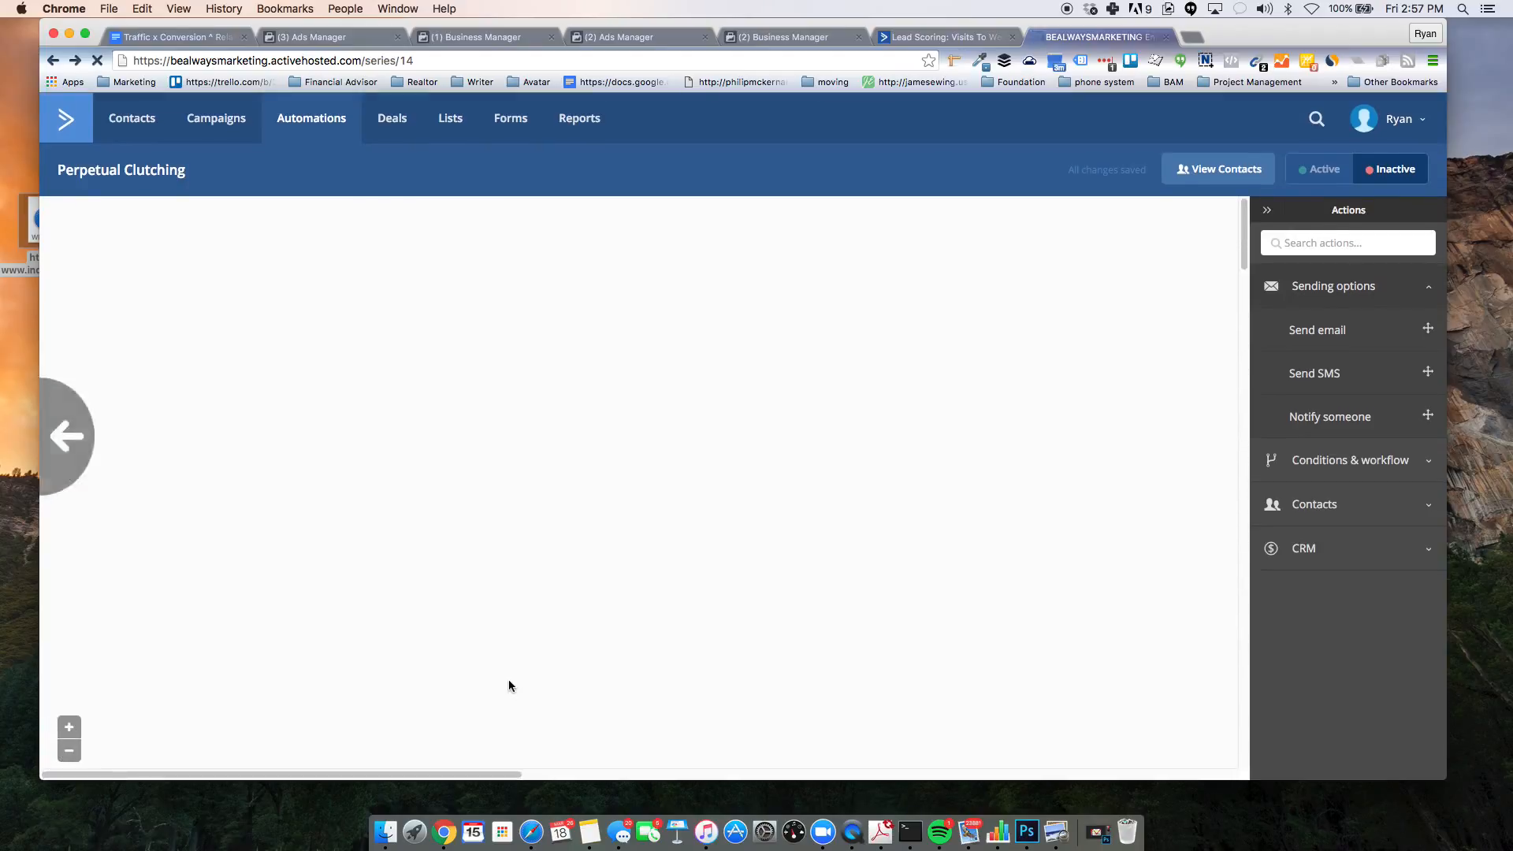
{"action": "scroll", "coordinate": [508, 679], "scroll_direction": "right", "scroll_amount": 5}
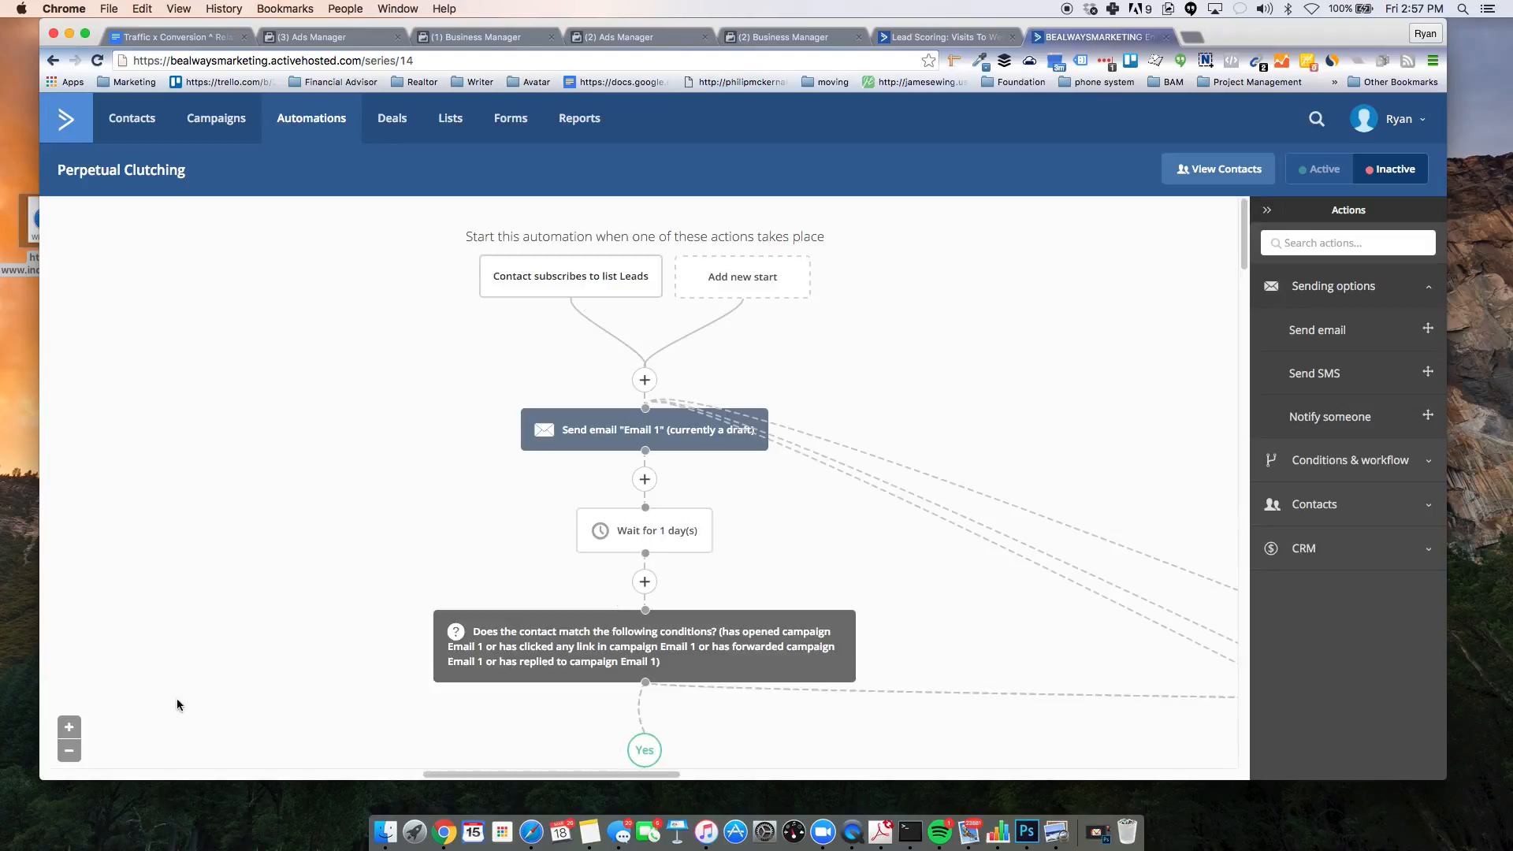
Step: Open the Email 1 draft from the workflow, look over its email templates, and return to the automation without choosing one
{"action": "left_click", "coordinate": [70, 752]}
{"action": "left_click", "coordinate": [70, 752]}
{"action": "left_click", "coordinate": [69, 752]}
{"action": "left_click", "coordinate": [69, 752]}
{"action": "left_click", "coordinate": [70, 752]}
{"action": "left_click", "coordinate": [70, 752]}
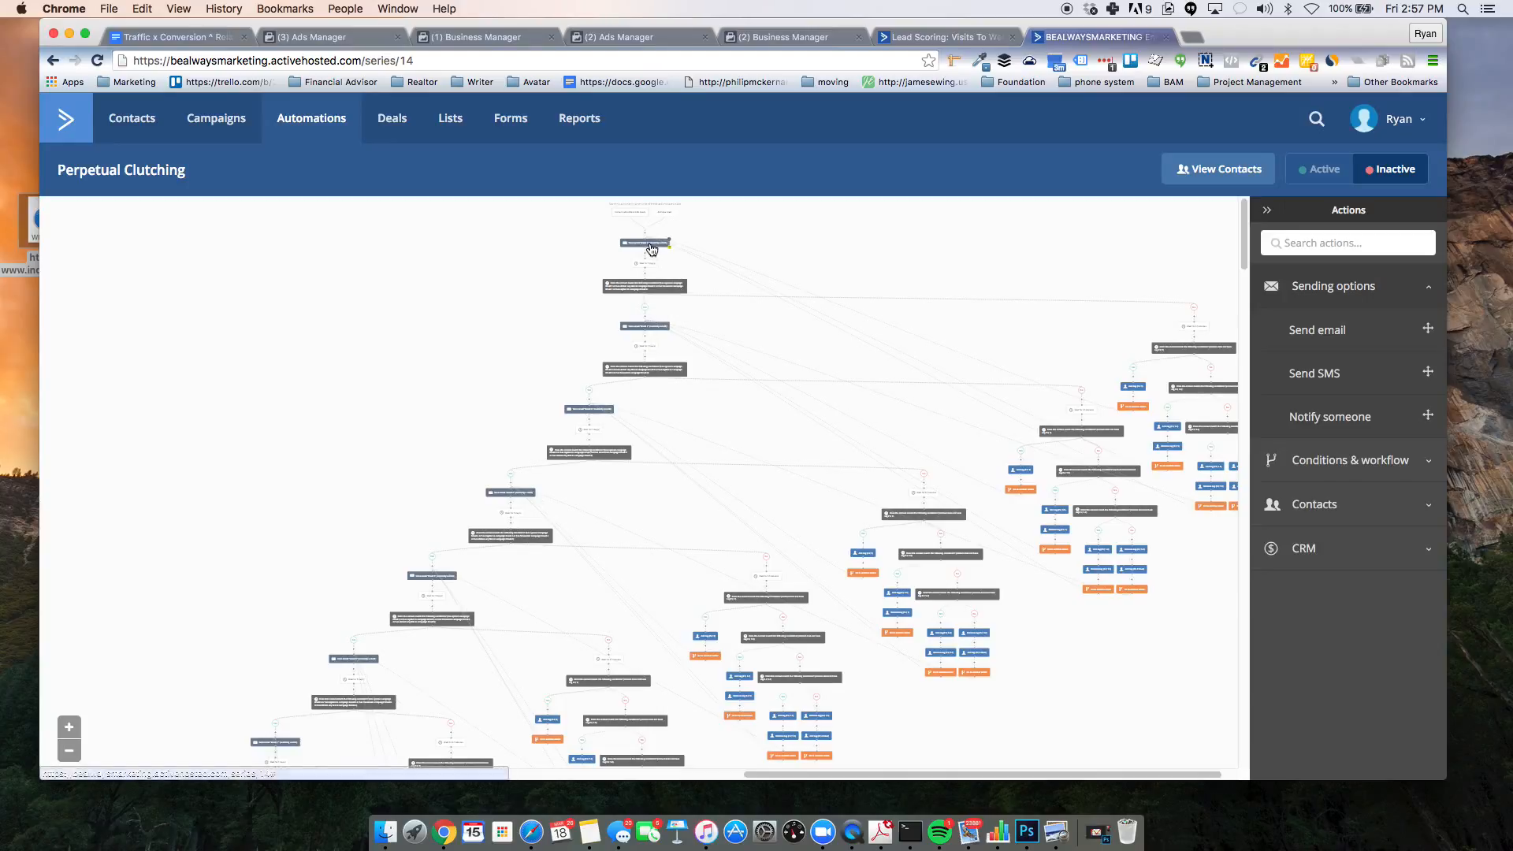
{"action": "left_click", "coordinate": [651, 249]}
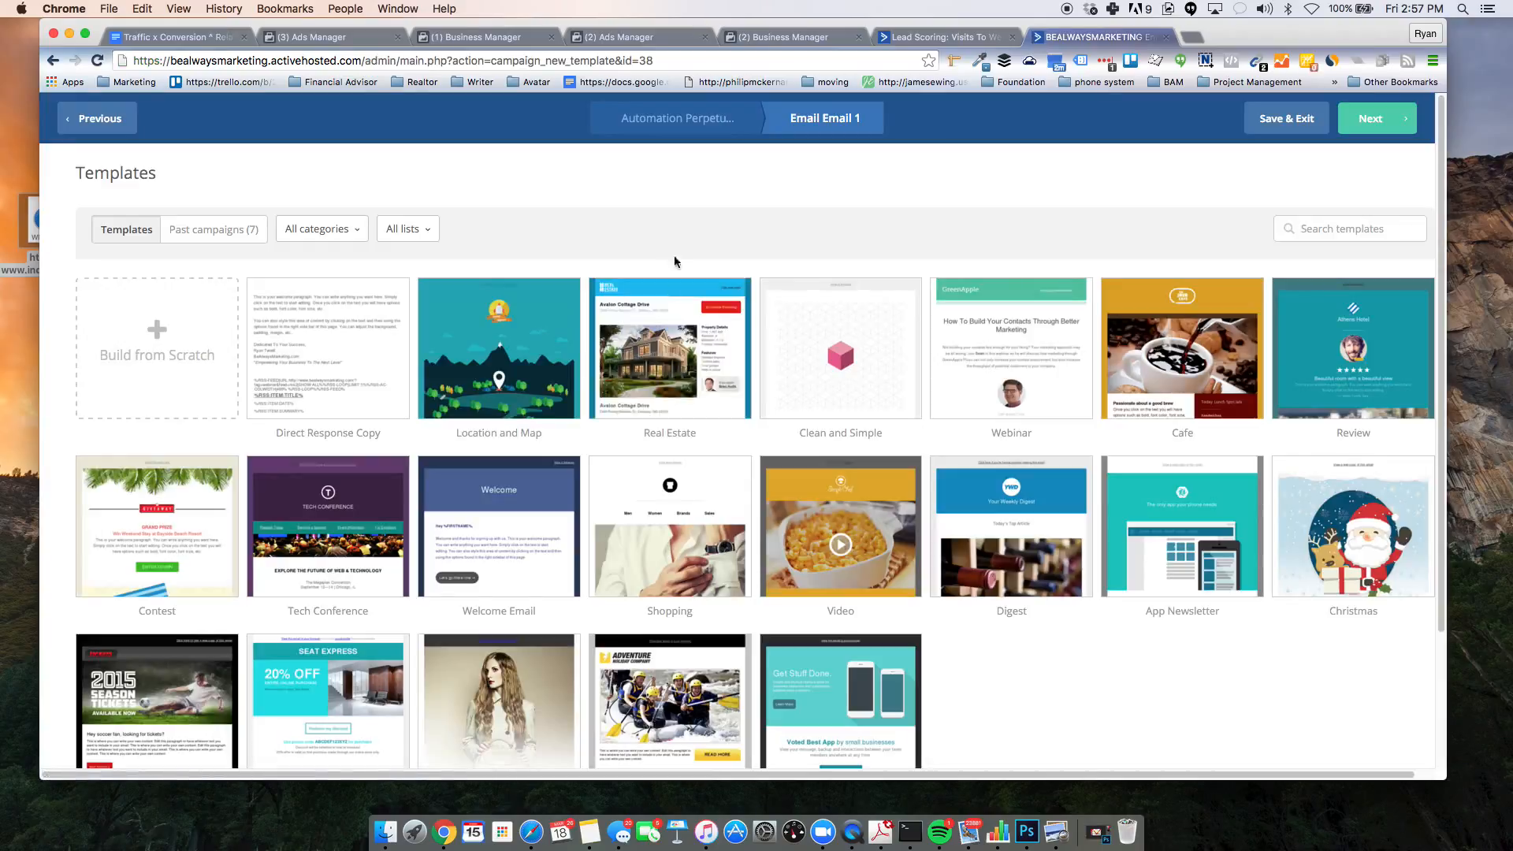
{"action": "mouse_move", "coordinate": [387, 406]}
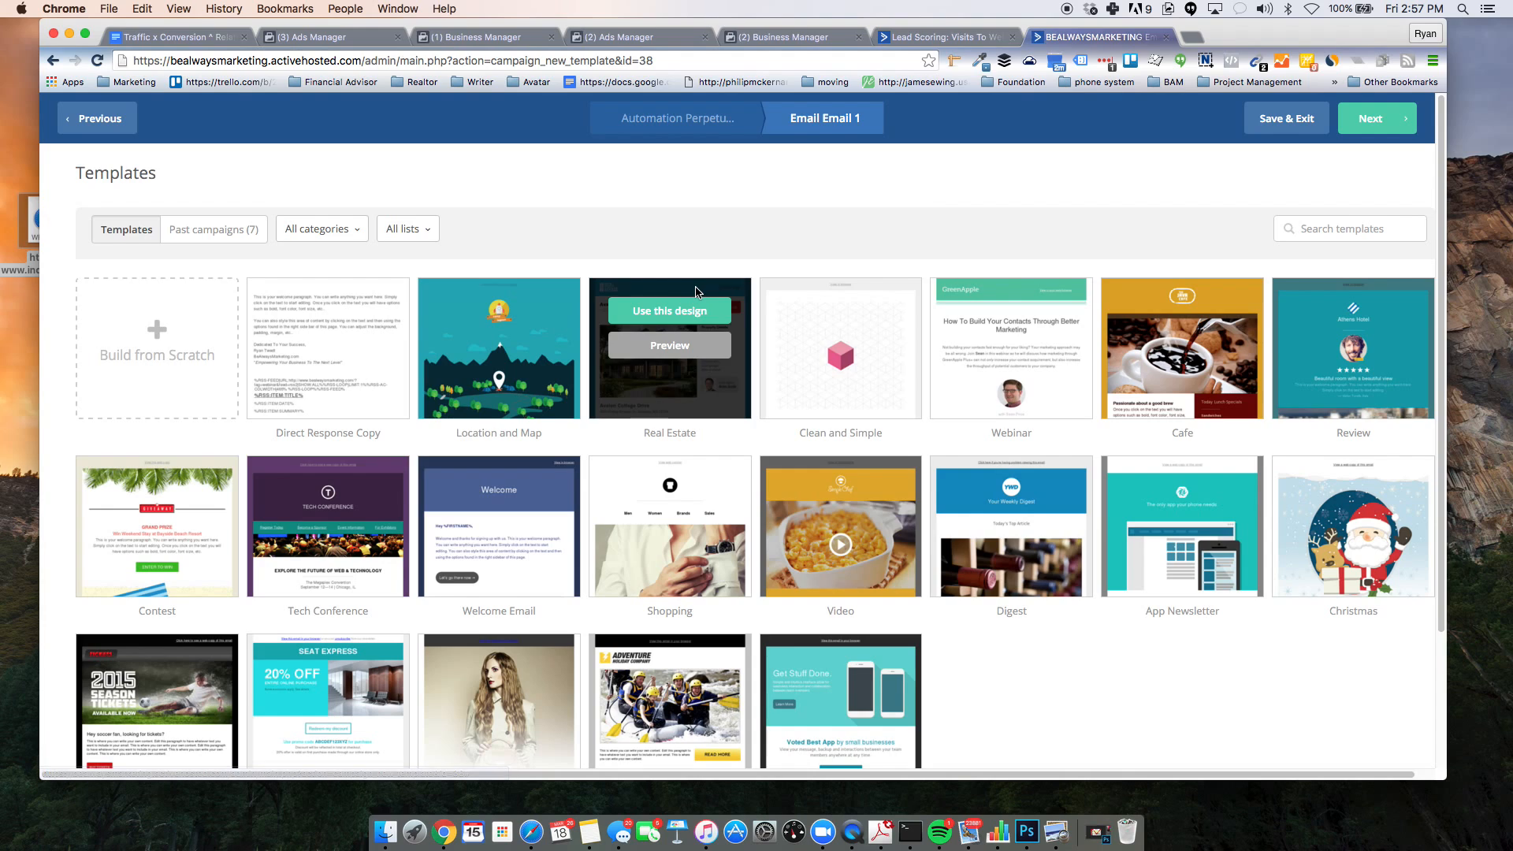
{"action": "mouse_move", "coordinate": [805, 517]}
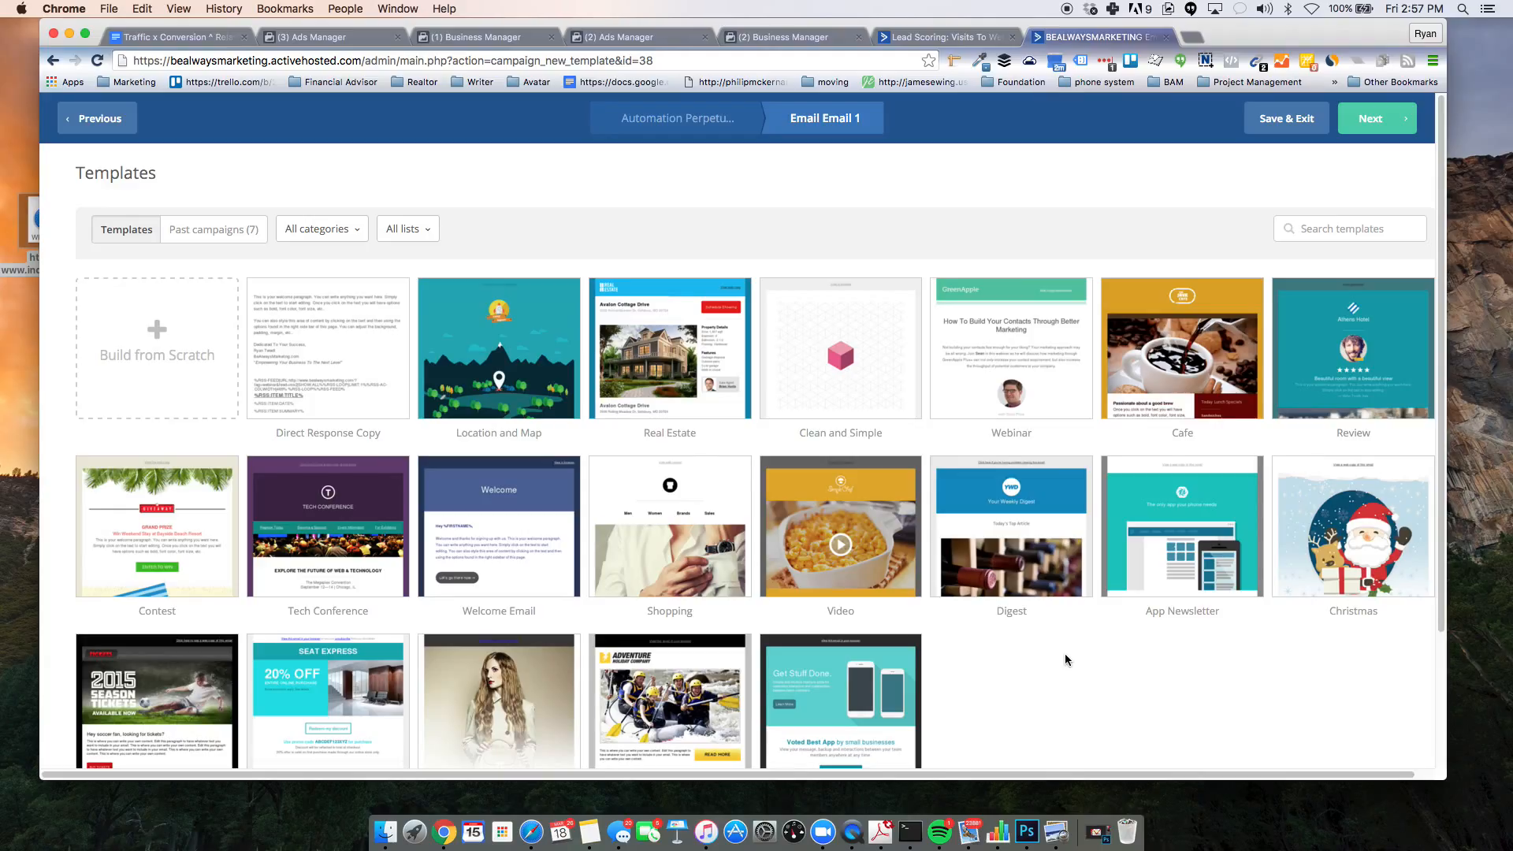
{"action": "left_click", "coordinate": [84, 119]}
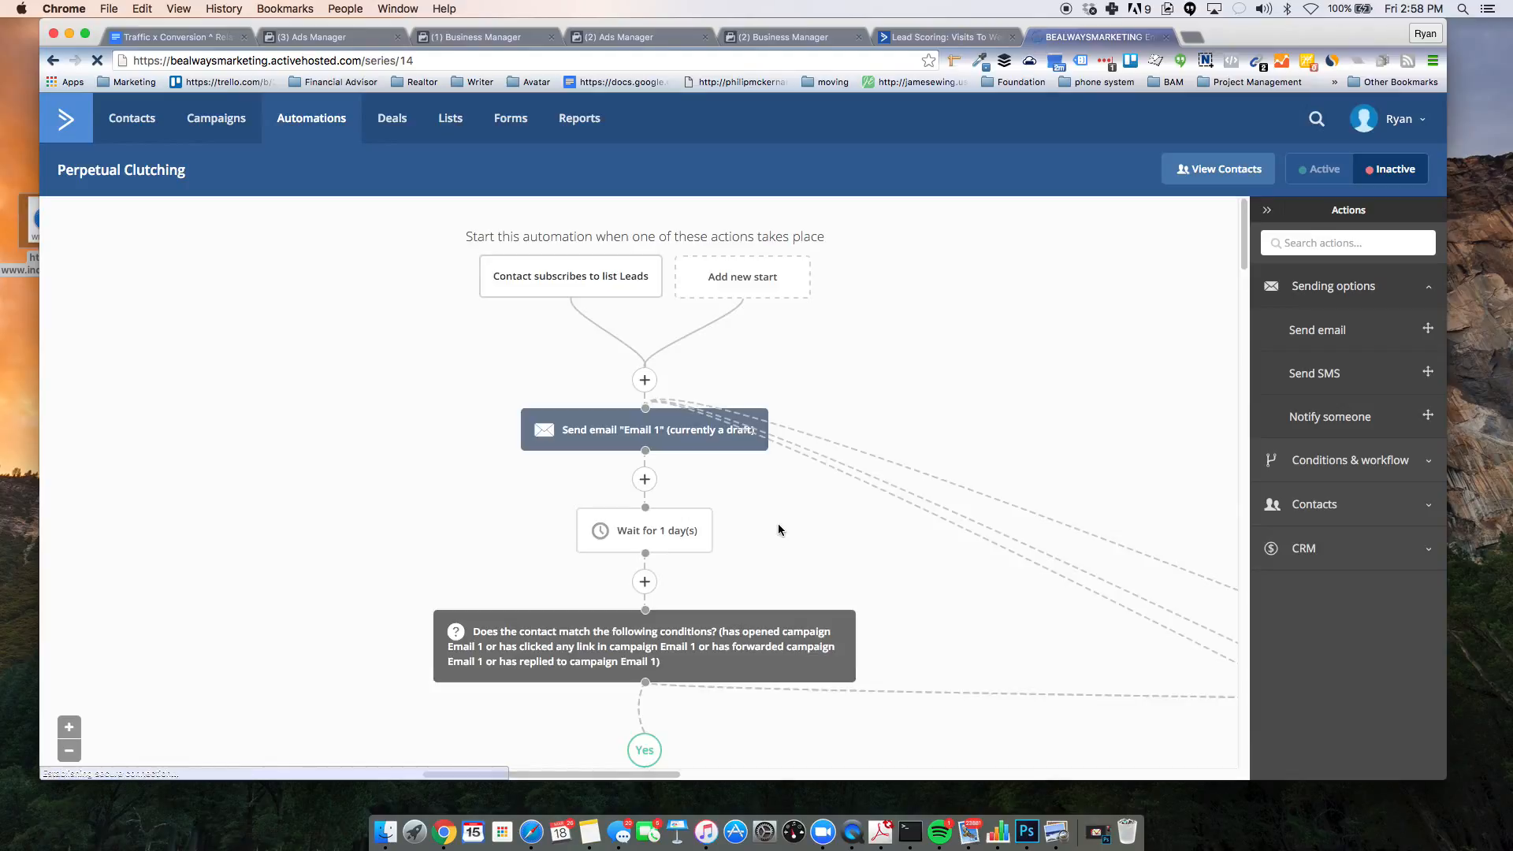
Step: Examine the overall structure of the Perpetual Clutching workflow, from the first email to the end of its last branch
{"action": "left_click", "coordinate": [70, 751]}
{"action": "left_click", "coordinate": [69, 751]}
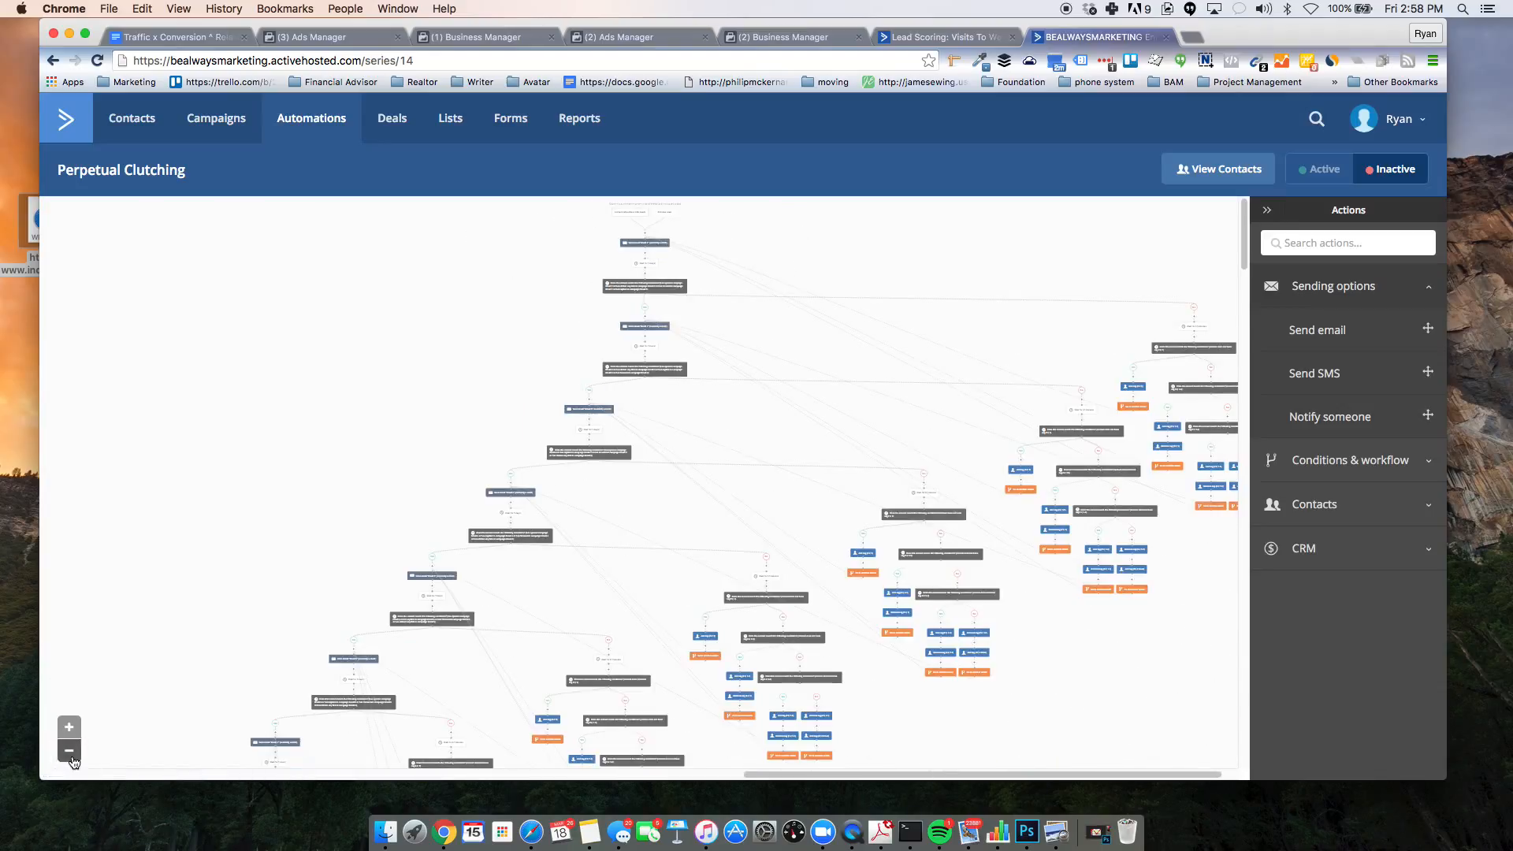
{"action": "left_click_drag", "start_coordinate": [796, 775], "coordinate": [692, 776]}
{"action": "scroll", "coordinate": [744, 659], "scroll_direction": "down", "scroll_amount": 5}
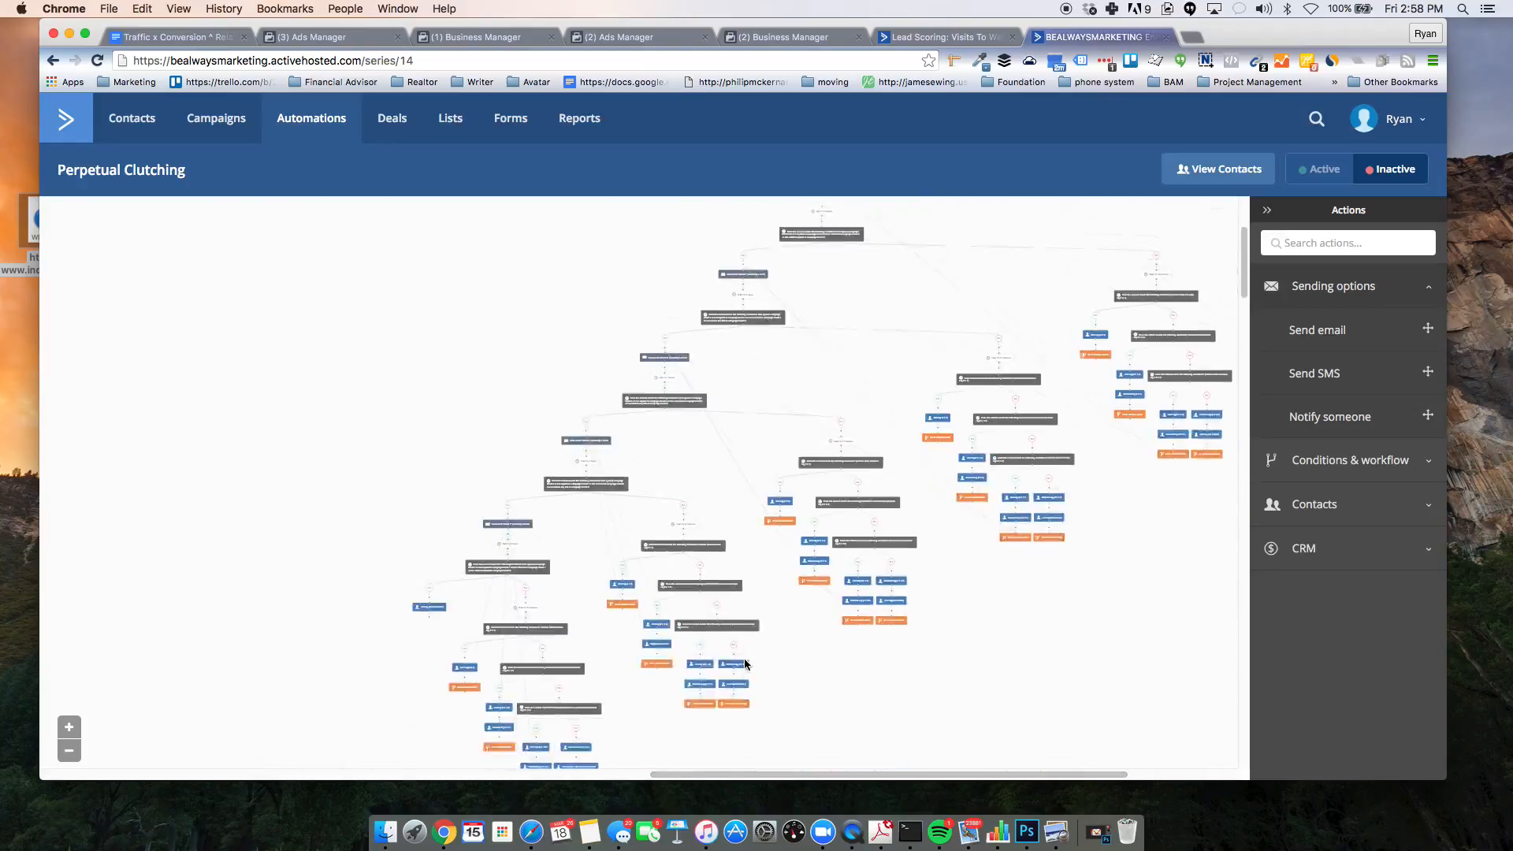
{"action": "scroll", "coordinate": [744, 659], "scroll_direction": "down", "scroll_amount": 2}
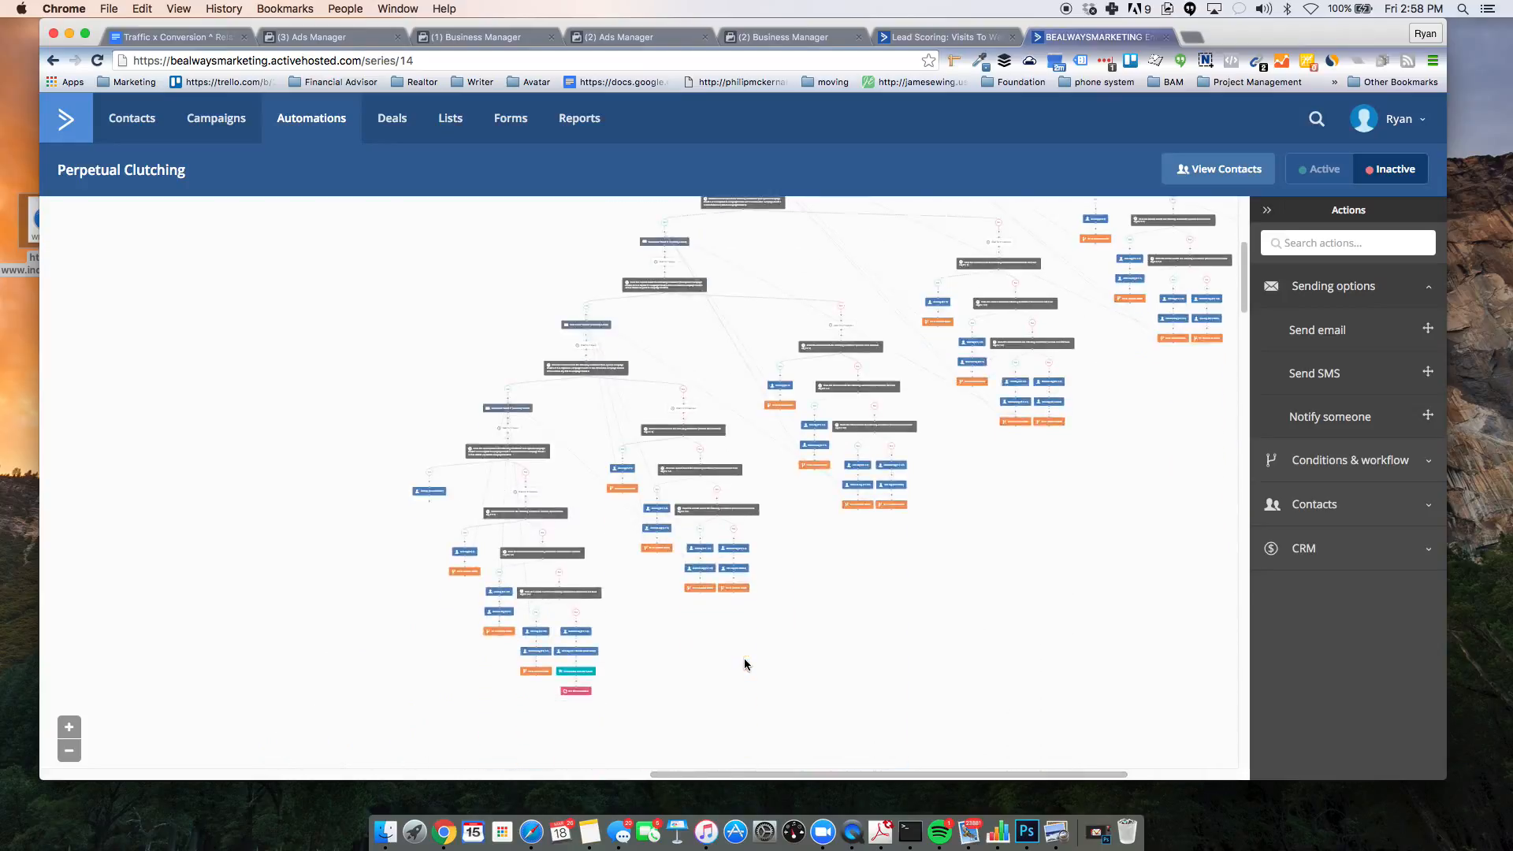
{"action": "scroll", "coordinate": [744, 660], "scroll_direction": "up", "scroll_amount": 10}
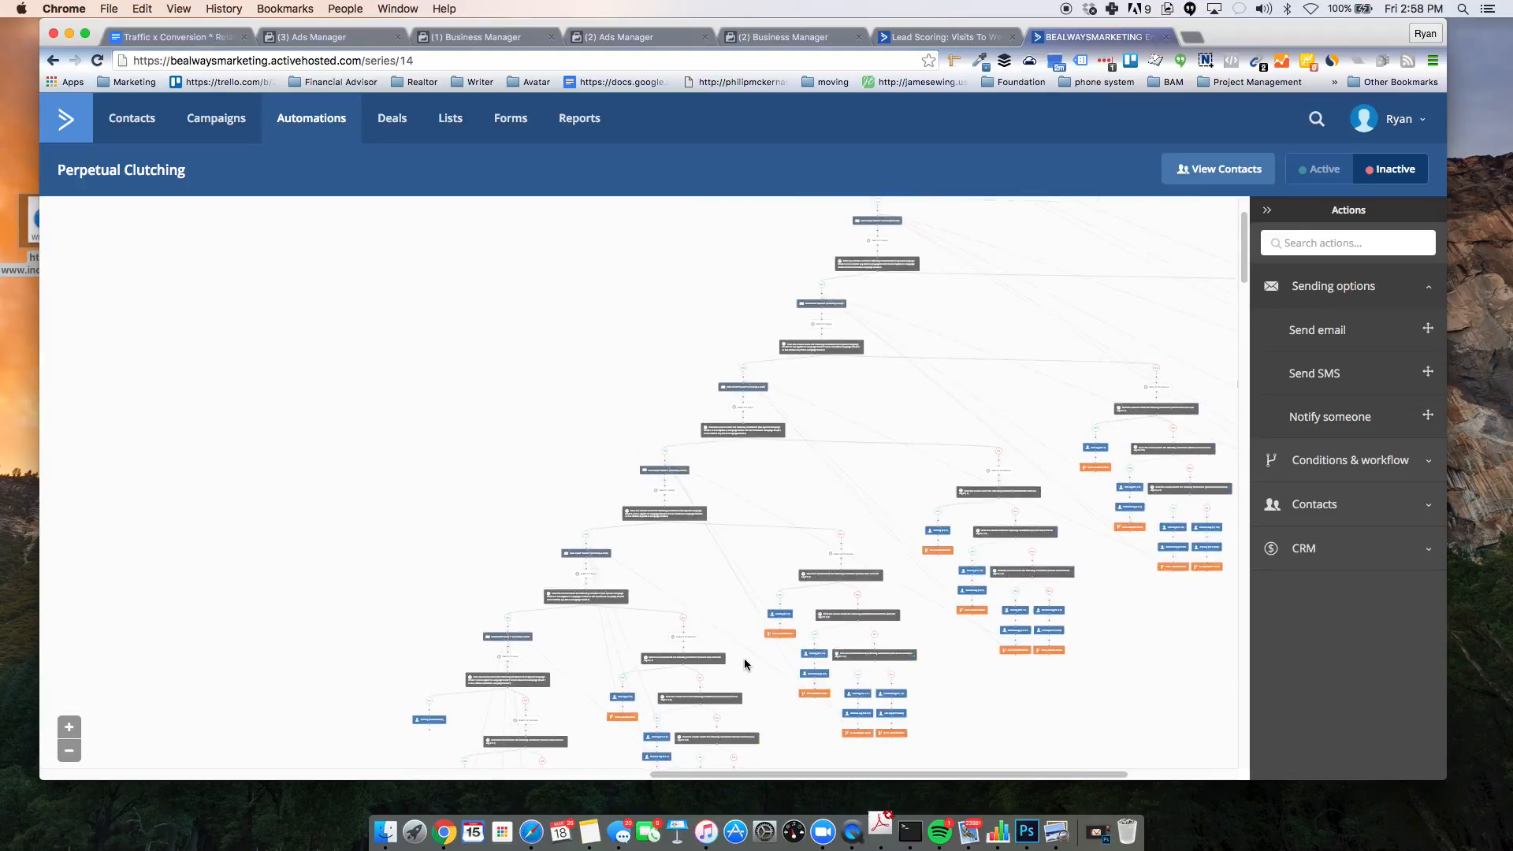
{"action": "scroll", "coordinate": [745, 664], "scroll_direction": "up", "scroll_amount": 1}
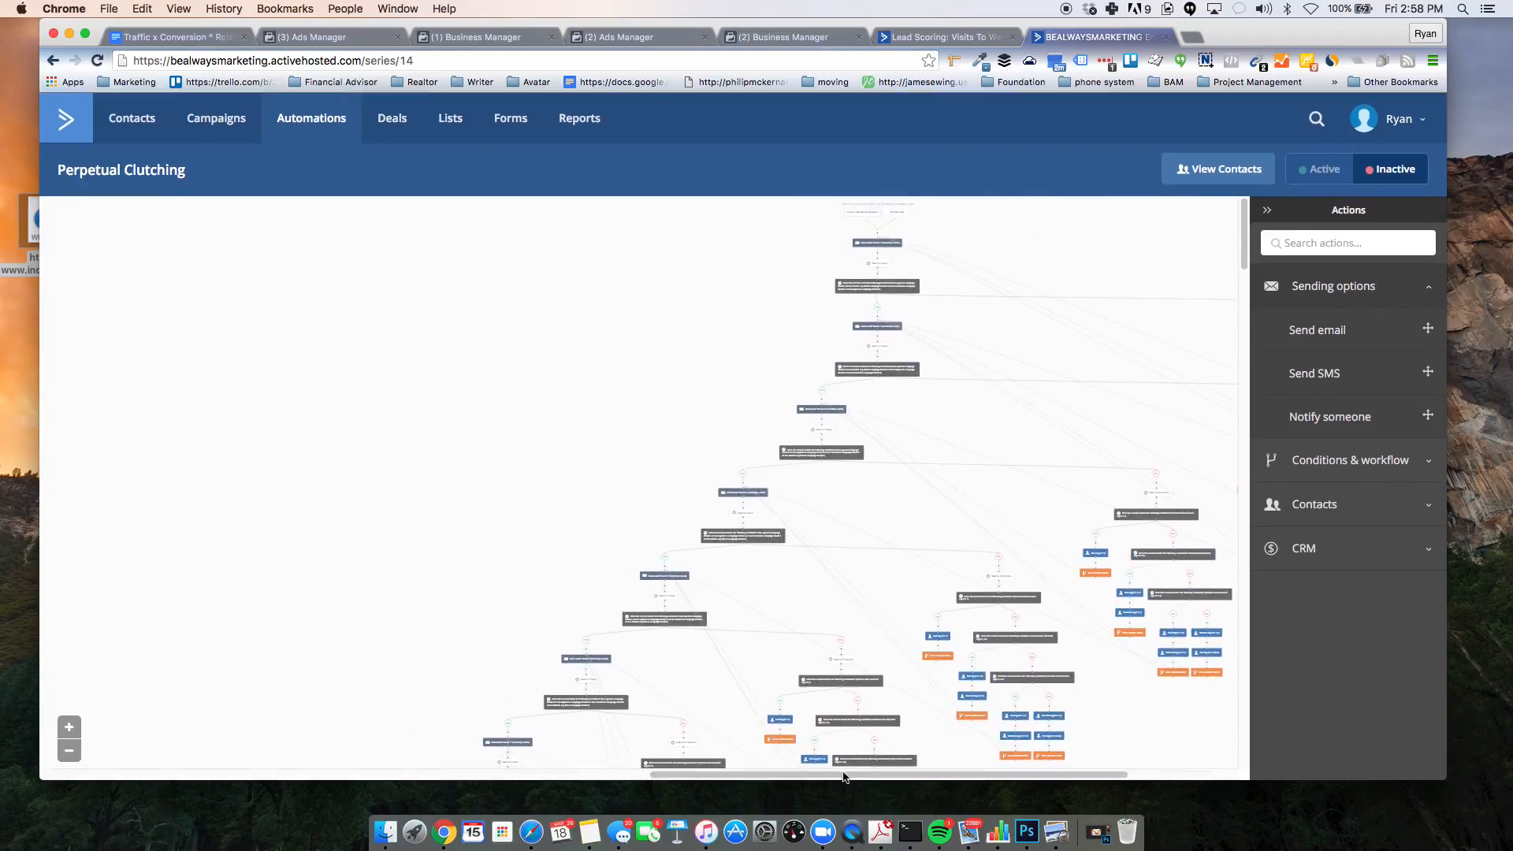